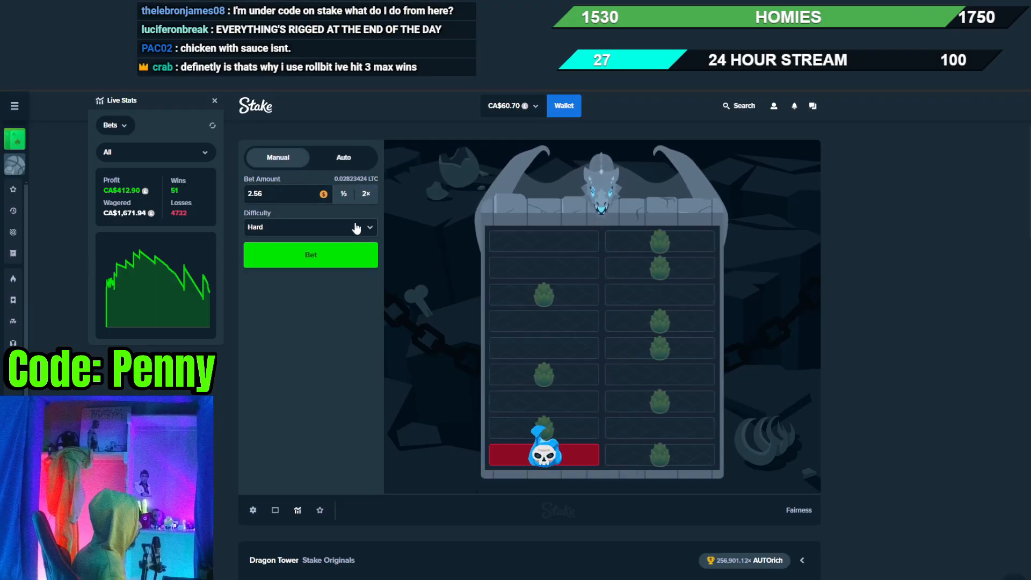
Switch Dragon Tower to Easy difficulty and play a quick first round that loses on the bottom row.
click(355, 228)
click(310, 242)
key(space)
key(w)
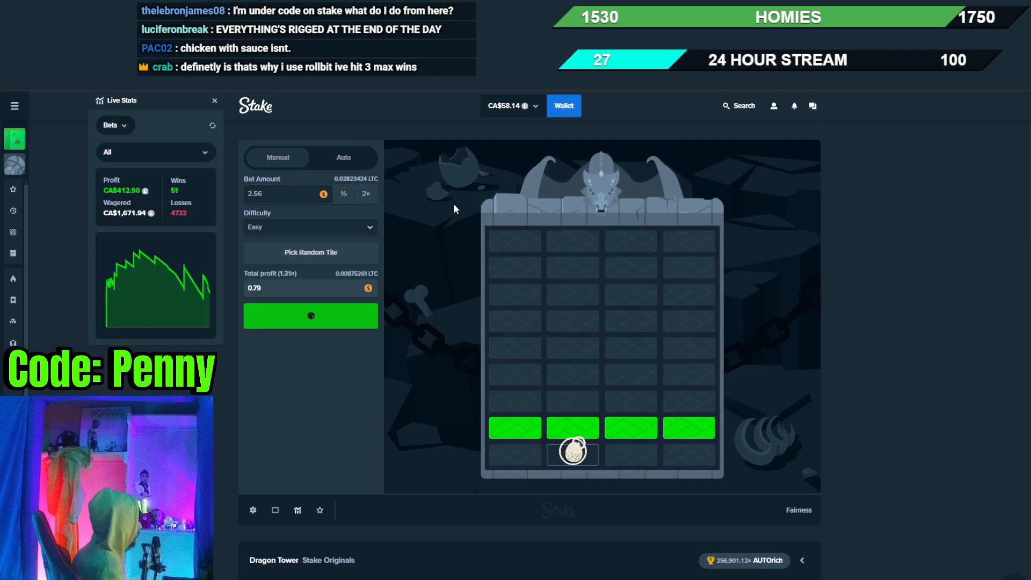
key(e)
Climb six rows of the Easy tower and cash out the winnings.
key(space)
key(q)
key(q)
key(q)
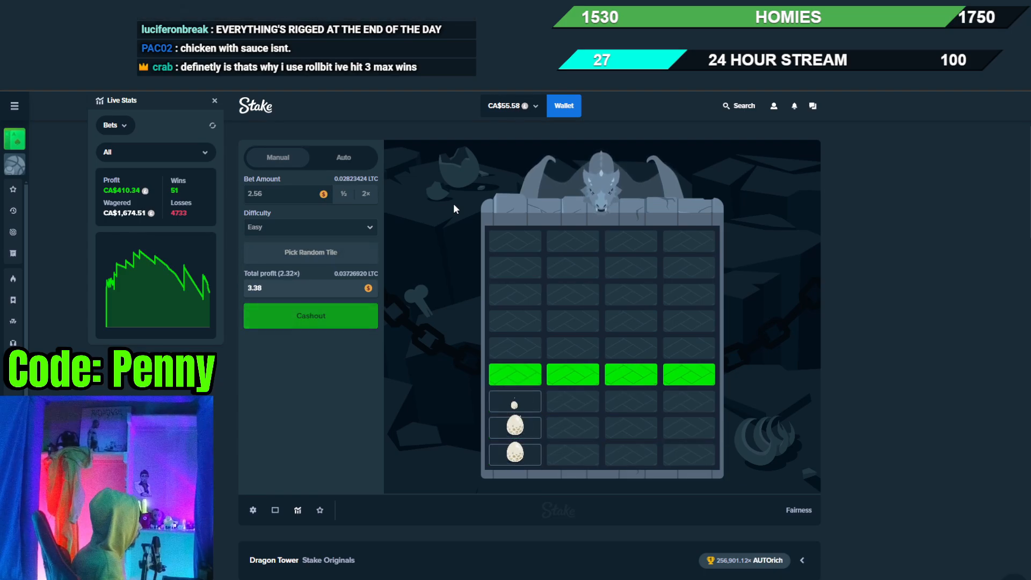
key(e)
key(e)
key(r)
key(w)
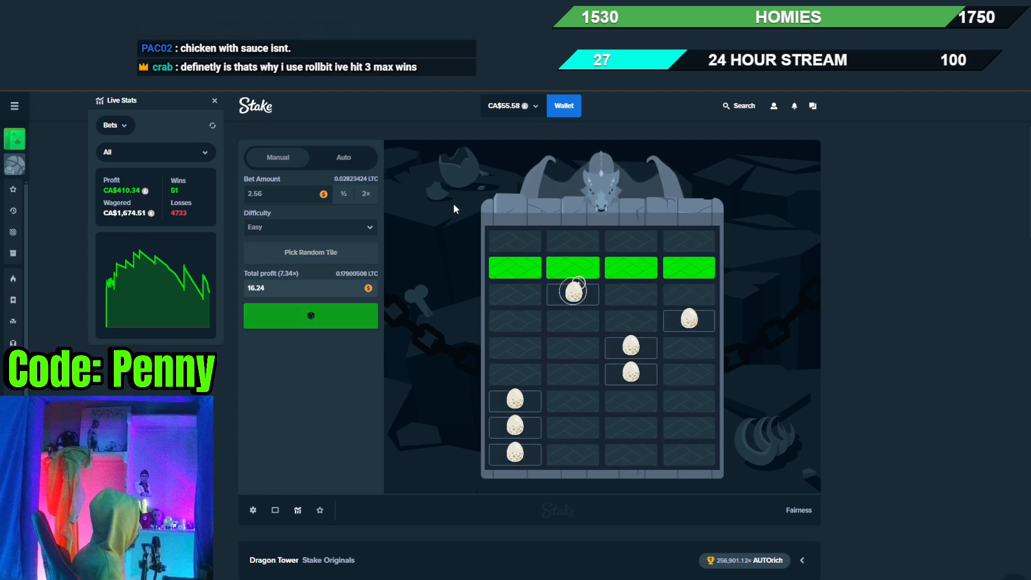
key(space)
key(space)
Climb the full tower in the next round for a 13.05× win.
key(e)
key(e)
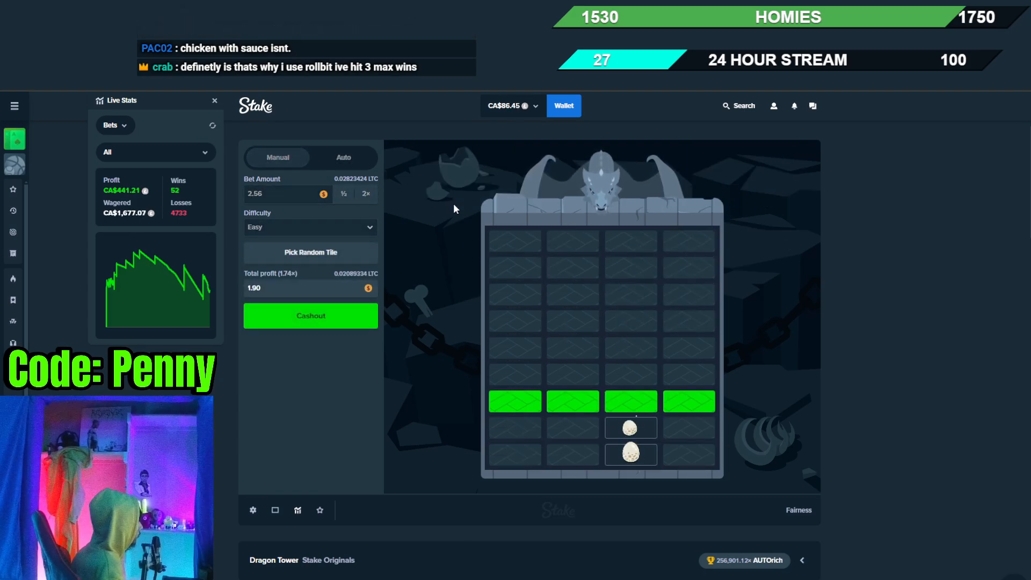
key(q)
key(q)
key(e)
key(w)
key(e)
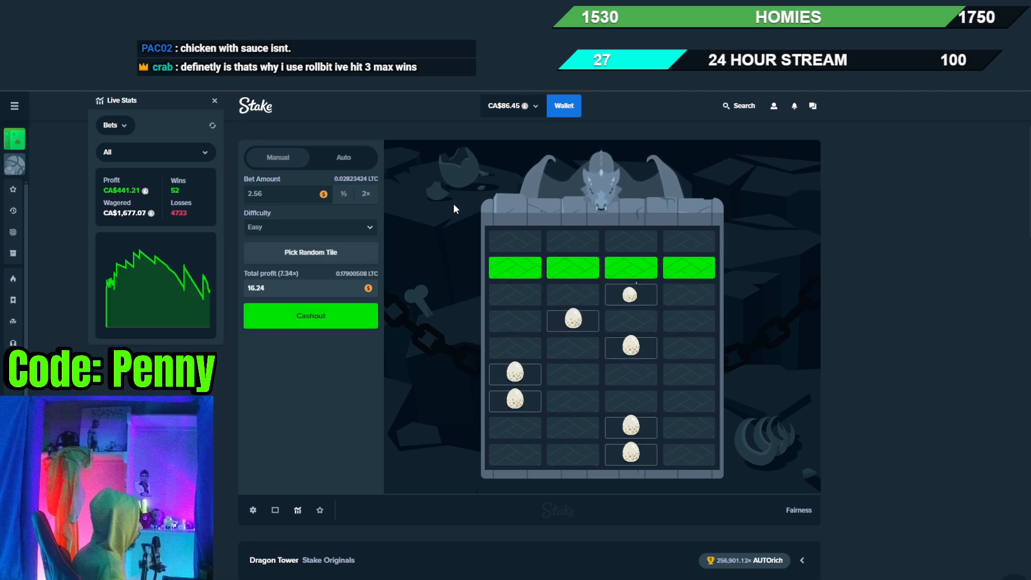
key(r)
key(r)
Play two more rounds that bust after three and two rows.
key(space)
key(e)
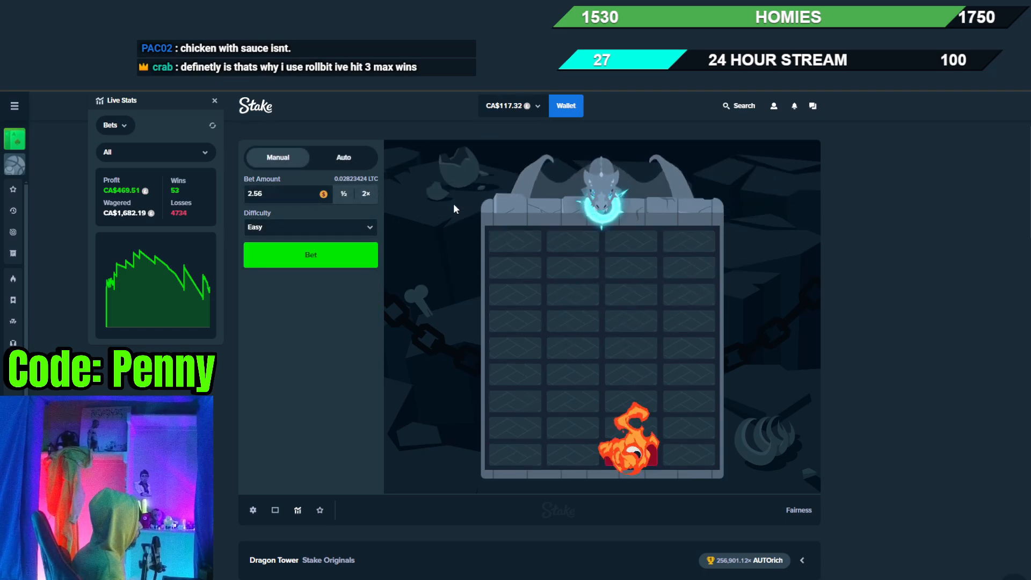
key(space)
key(w)
key(w)
key(q)
key(space)
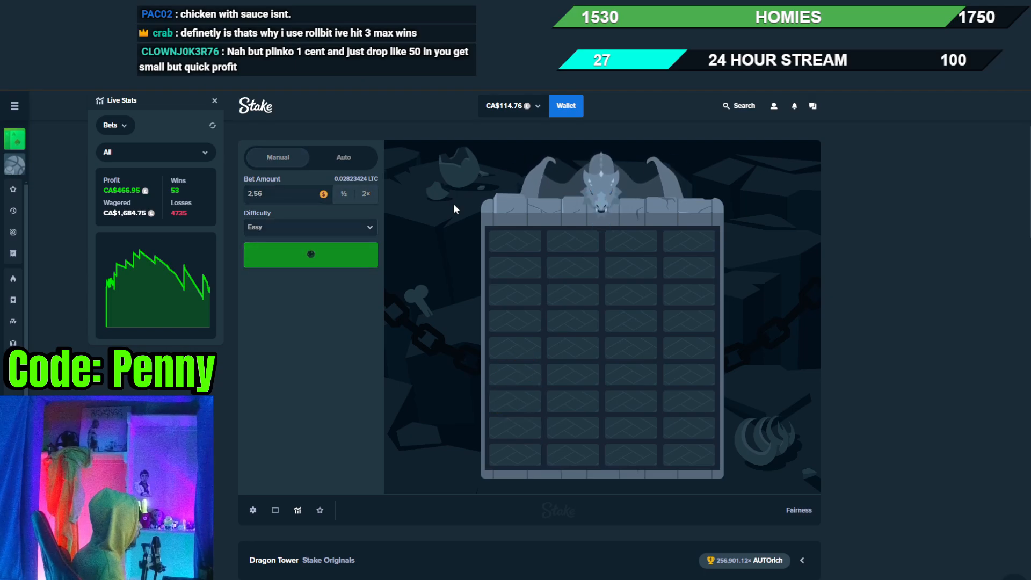
key(e)
key(r)
Play a four-row round and a one-row round, both ending in losses.
key(space)
key(w)
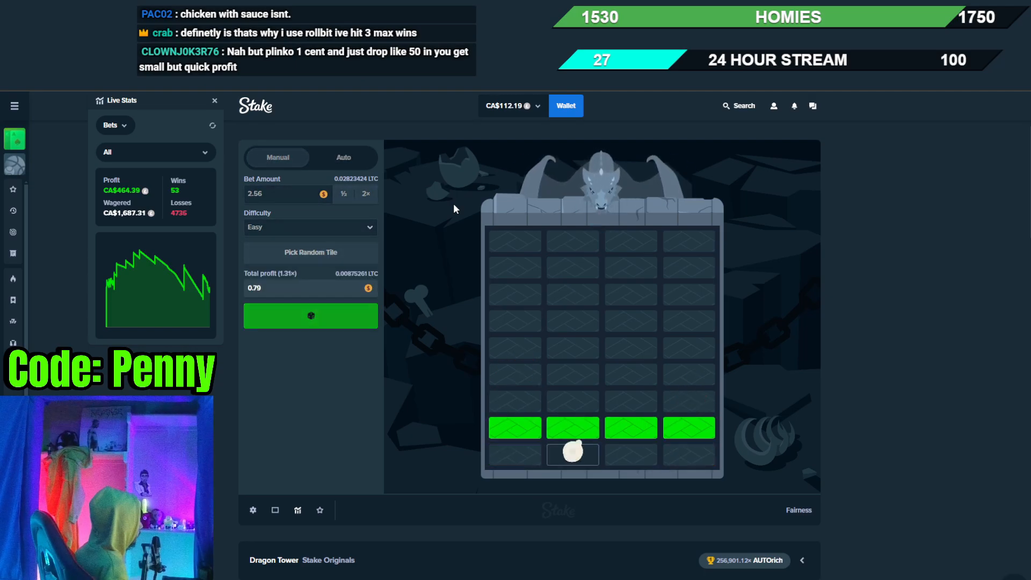
key(w)
key(e)
key(q)
key(q)
key(e)
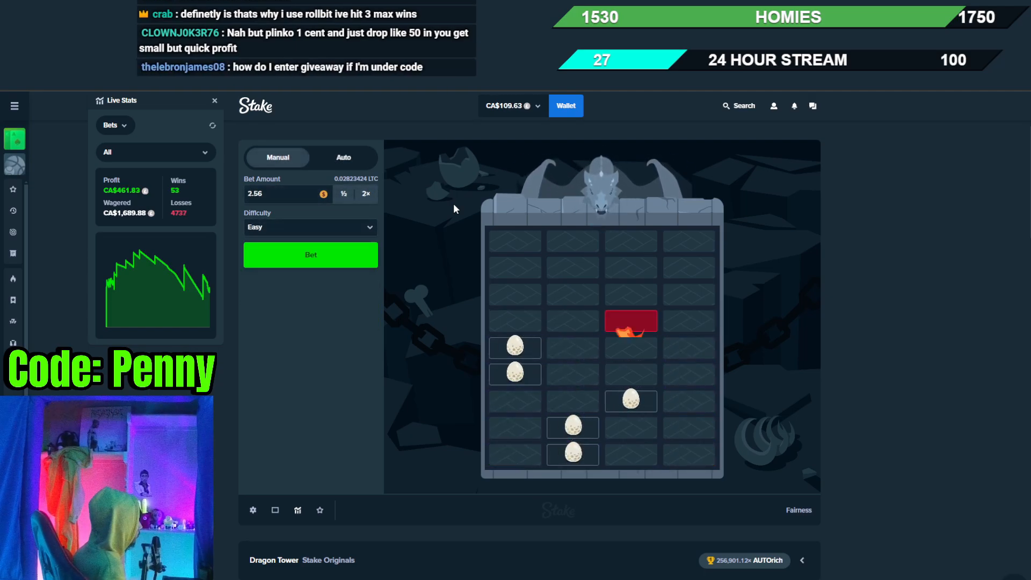
key(space)
key(e)
key(e)
Lose a round on the first tile, then climb four rows before busting again.
key(space)
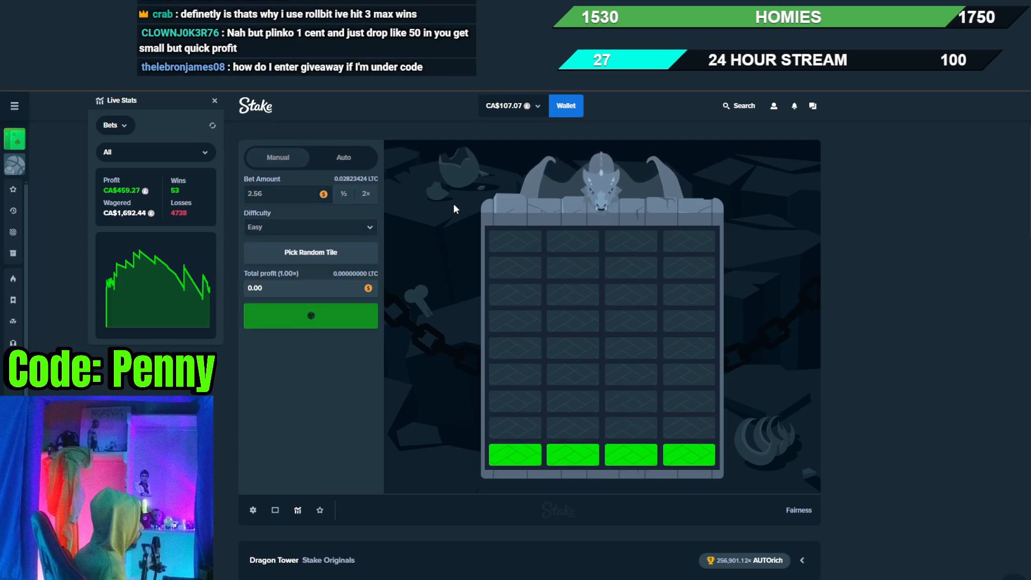
key(w)
key(space)
key(q)
key(q)
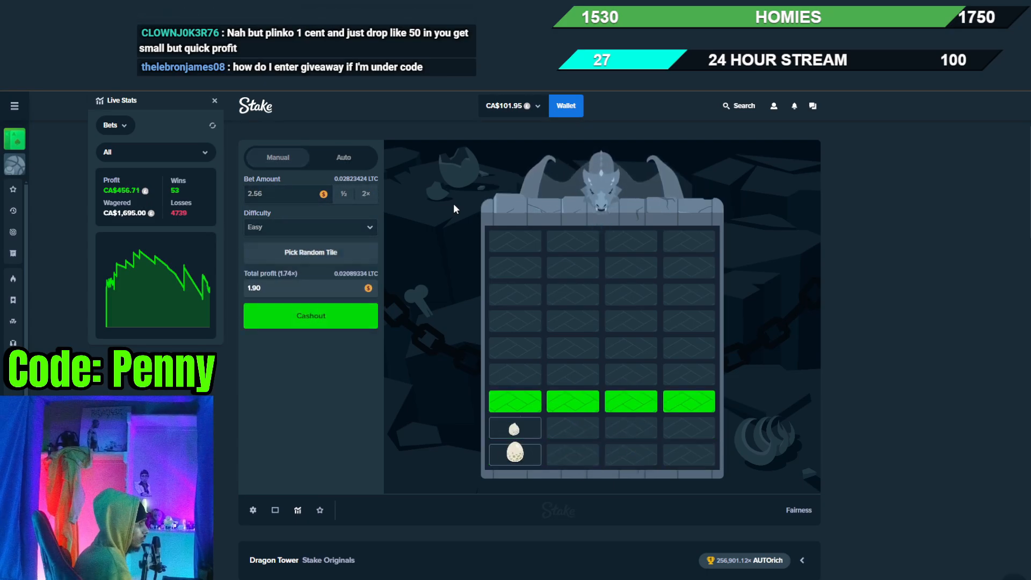
key(q)
key(e)
Play further quick rounds, the last one climbing toward five rows at 4.13×.
key(space)
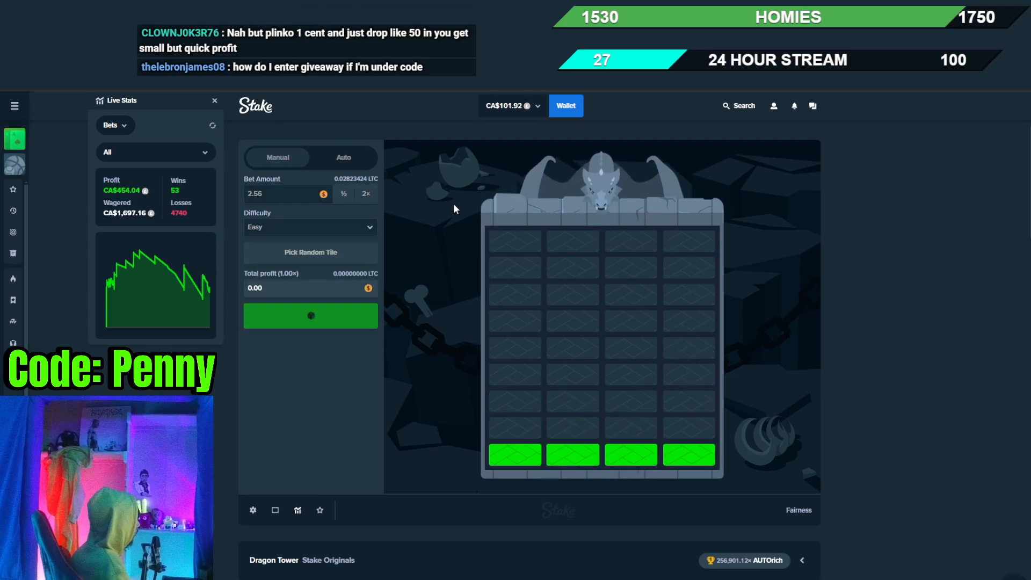
key(w)
key(space)
key(q)
key(q)
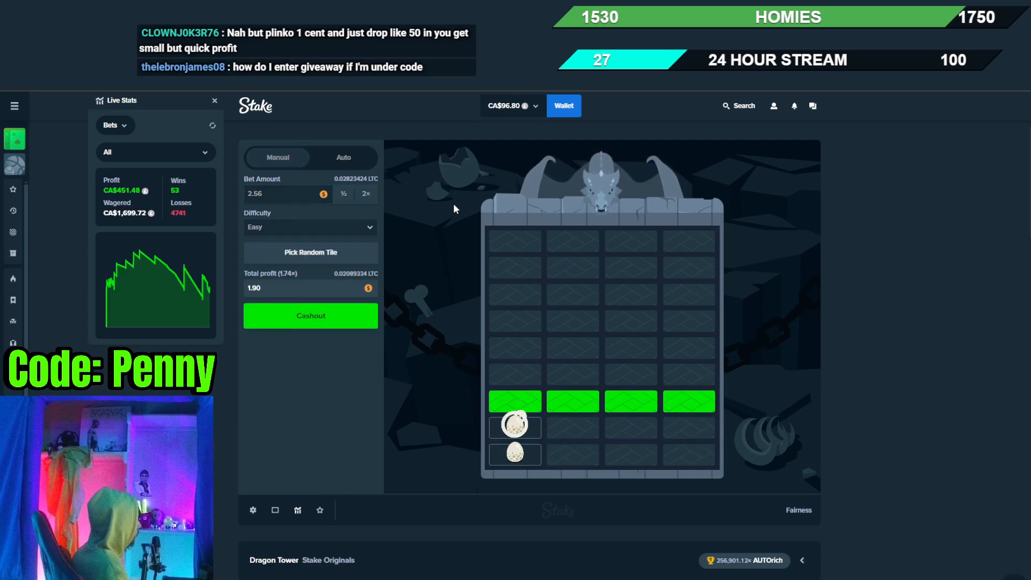
key(e)
key(e)
key(r)
key(space)
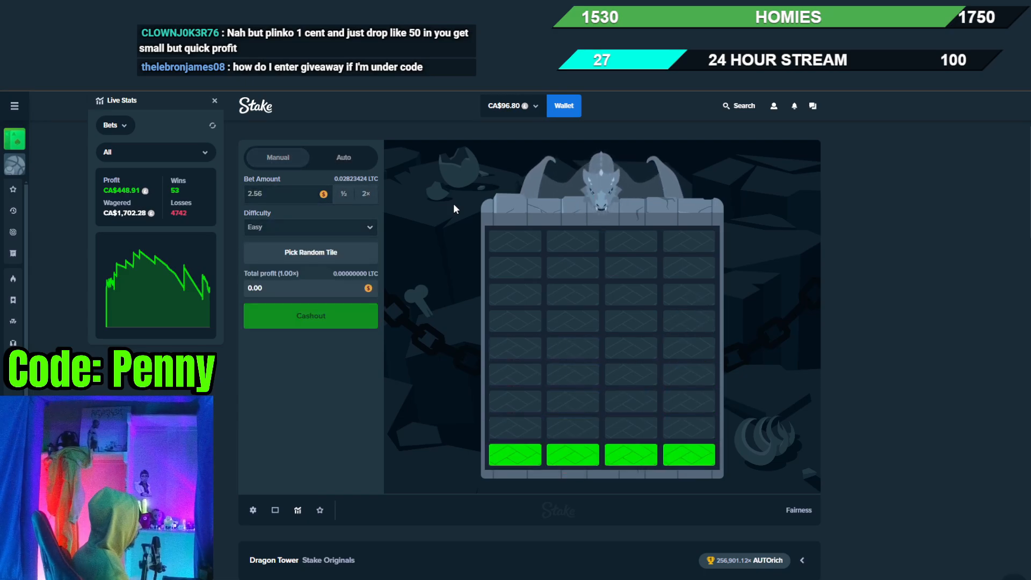
key(r)
key(r)
key(e)
Finish the in-progress tower to the top for a 13.05× win.
key(w)
key(w)
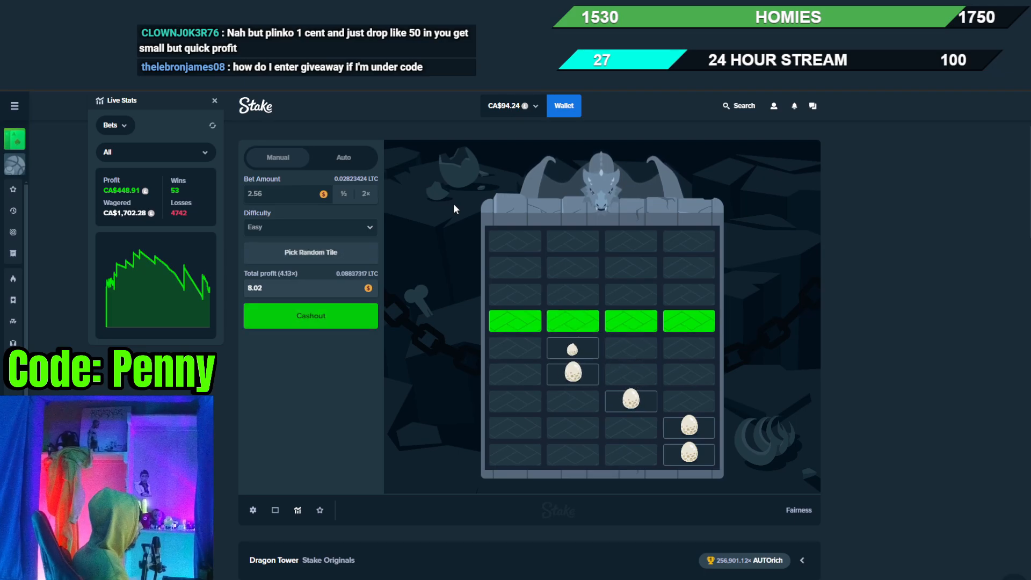
key(q)
key(q)
key(e)
key(w)
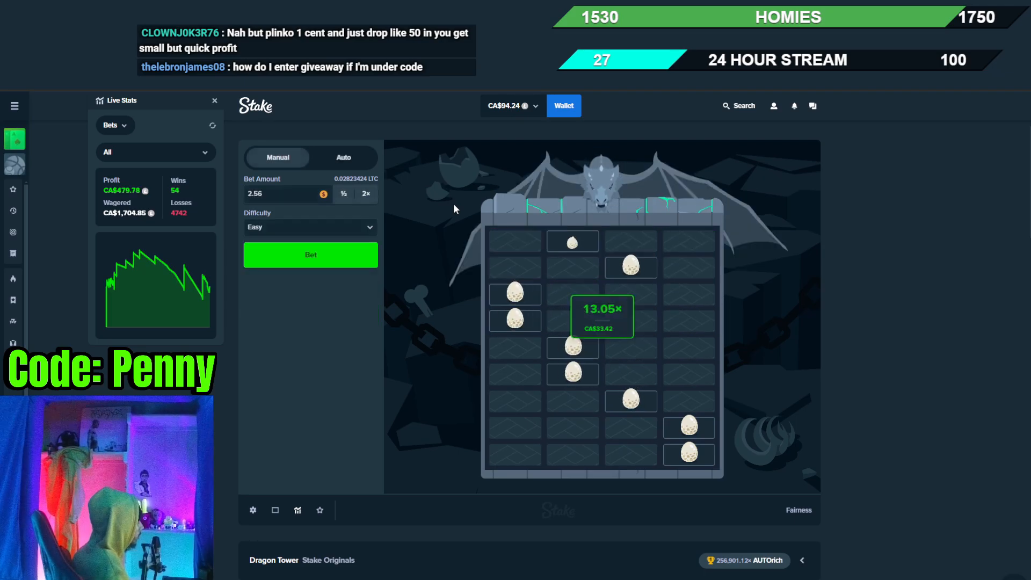
Climb another full Easy tower for a second 13.05× payout.
key(space)
key(w)
key(w)
key(e)
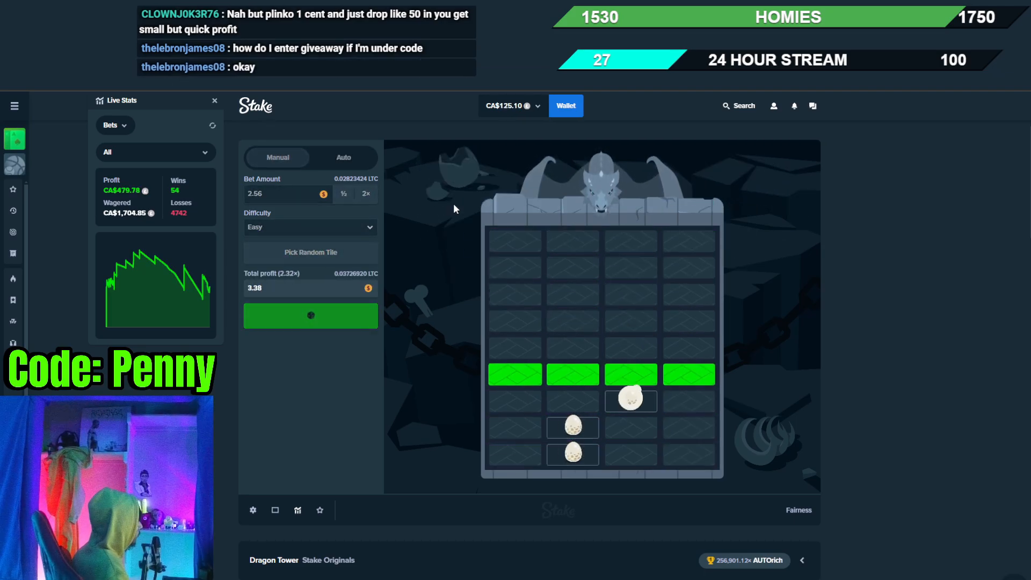
key(q)
key(q)
key(w)
key(w)
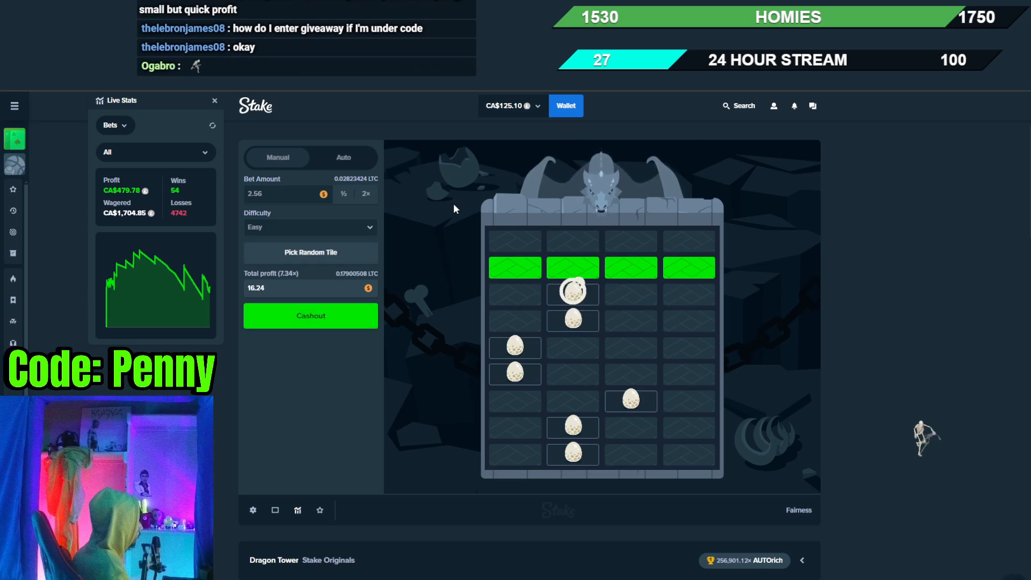
key(w)
key(w)
Play a string of short rounds that each bust within the first two rows.
key(space)
key(r)
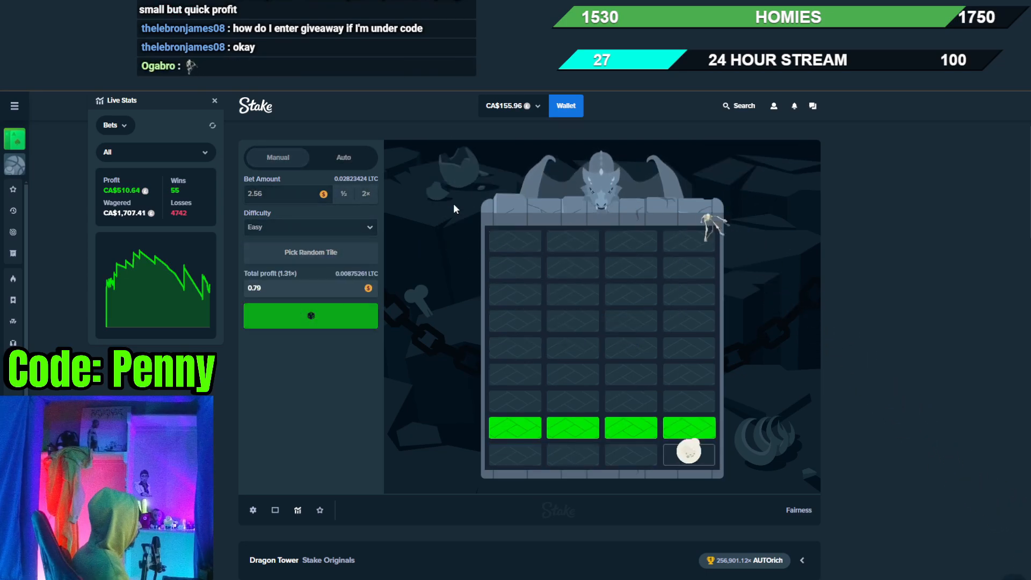
key(r)
key(e)
key(space)
key(w)
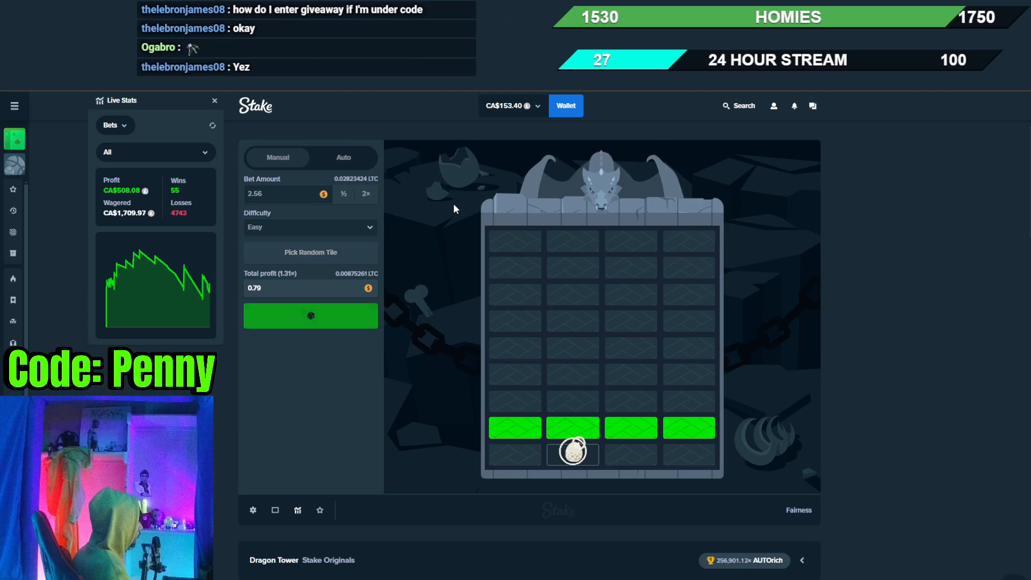
key(w)
key(space)
key(r)
Complete the tower once more for another 13.05× win.
key(space)
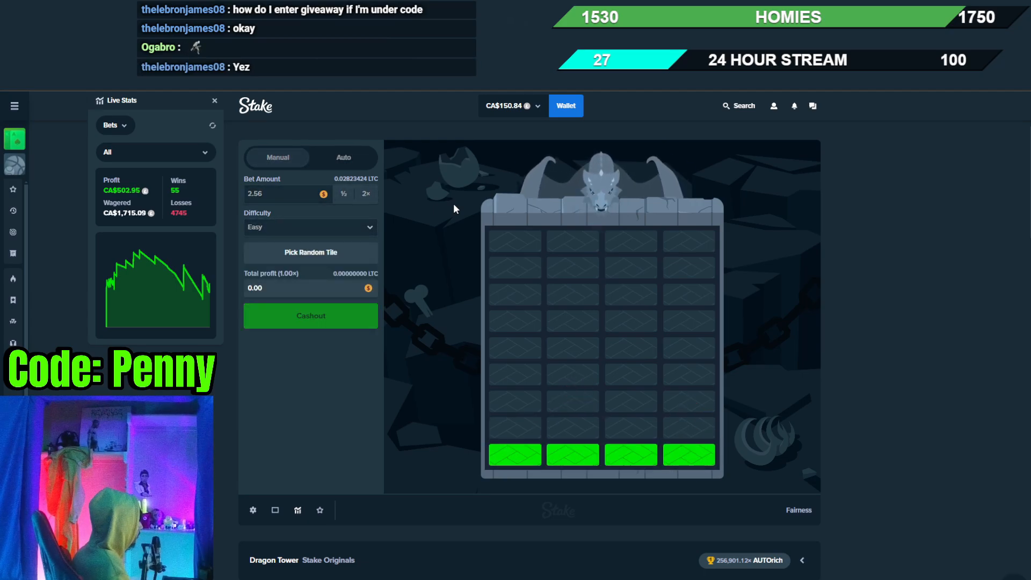
key(q)
key(q)
key(w)
key(w)
key(q)
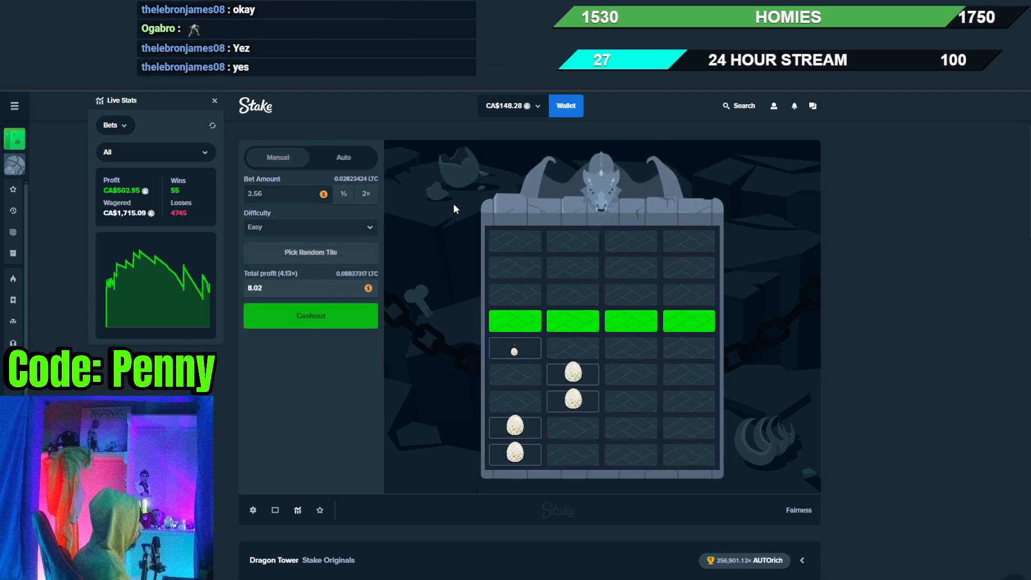
key(q)
key(w)
key(w)
key(w)
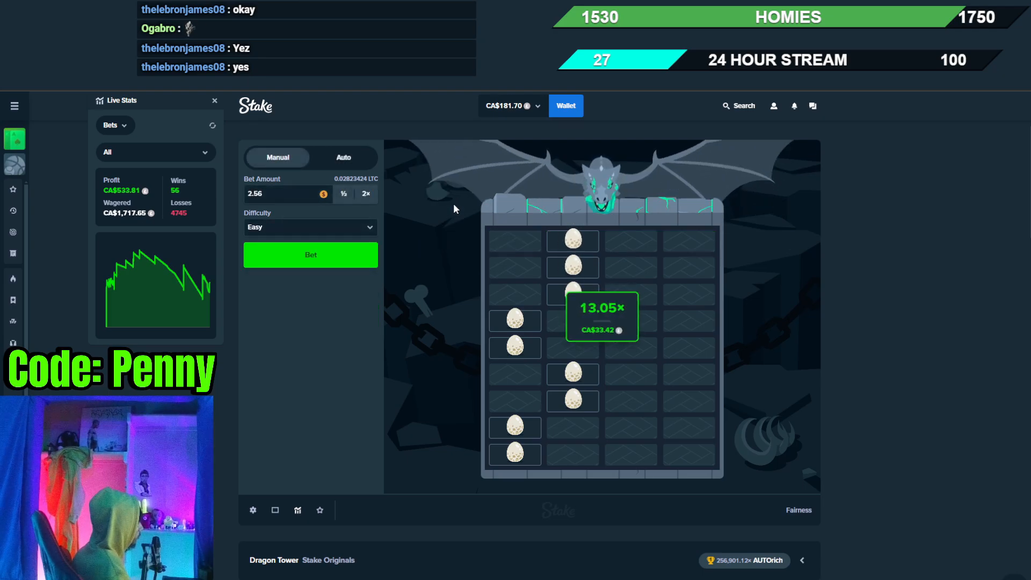
Run several one- and two-tile rounds that all end in losses.
key(space)
key(q)
key(space)
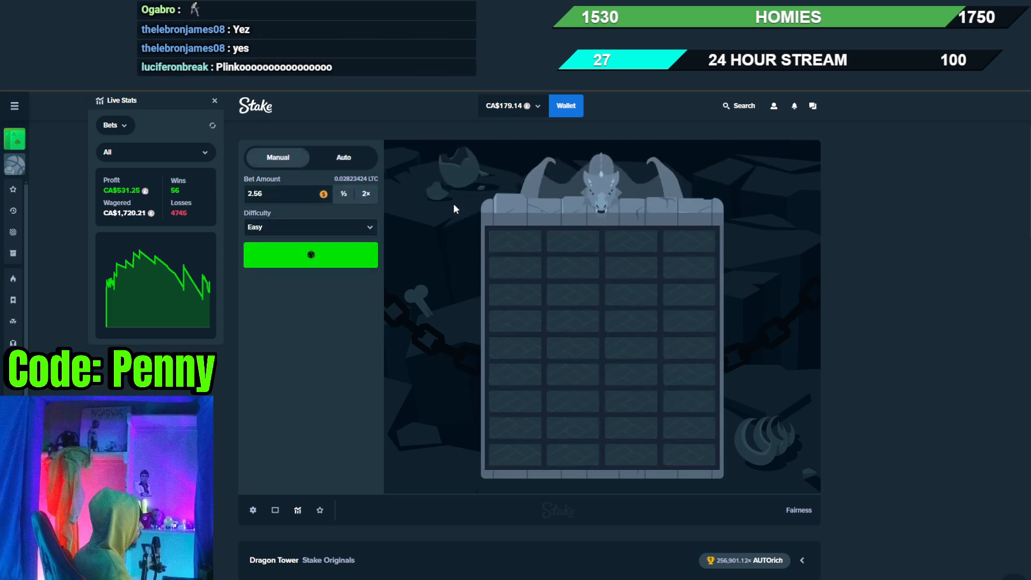
key(r)
key(e)
key(space)
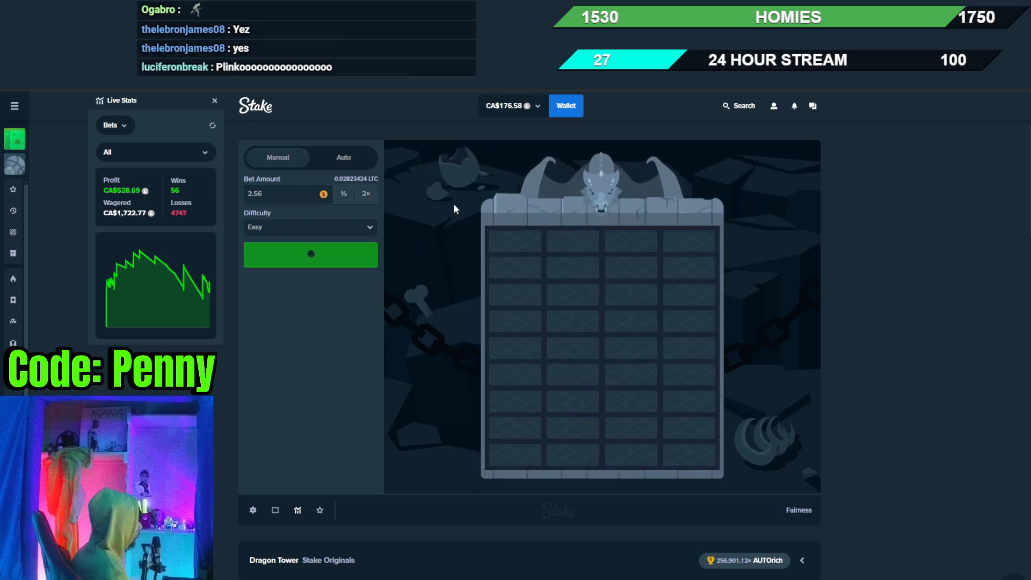
key(q)
key(space)
key(r)
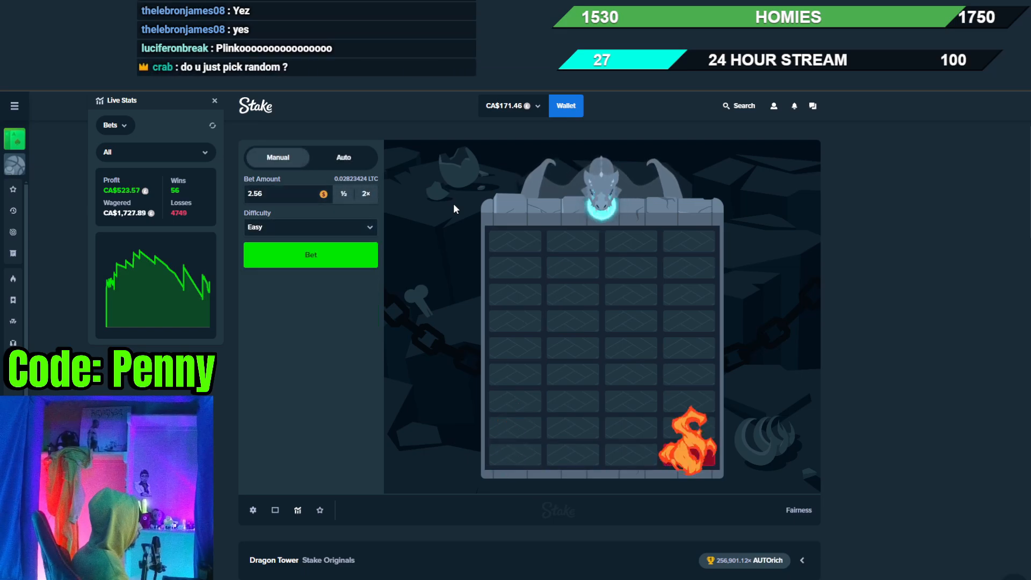
Play a round reaching 2.32×, then bring up the game's Hotkeys panel from settings.
key(space)
key(w)
key(w)
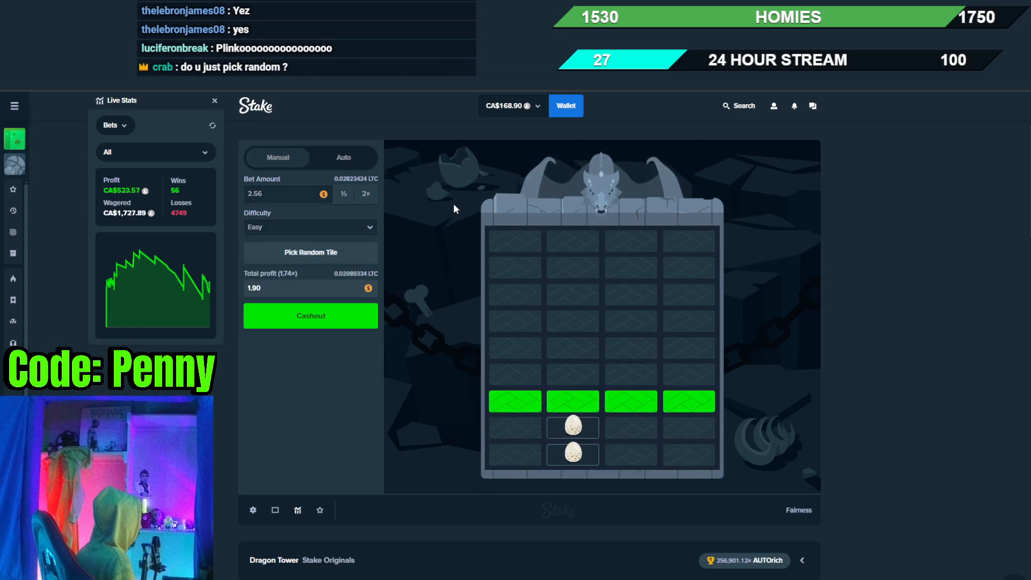
key(w)
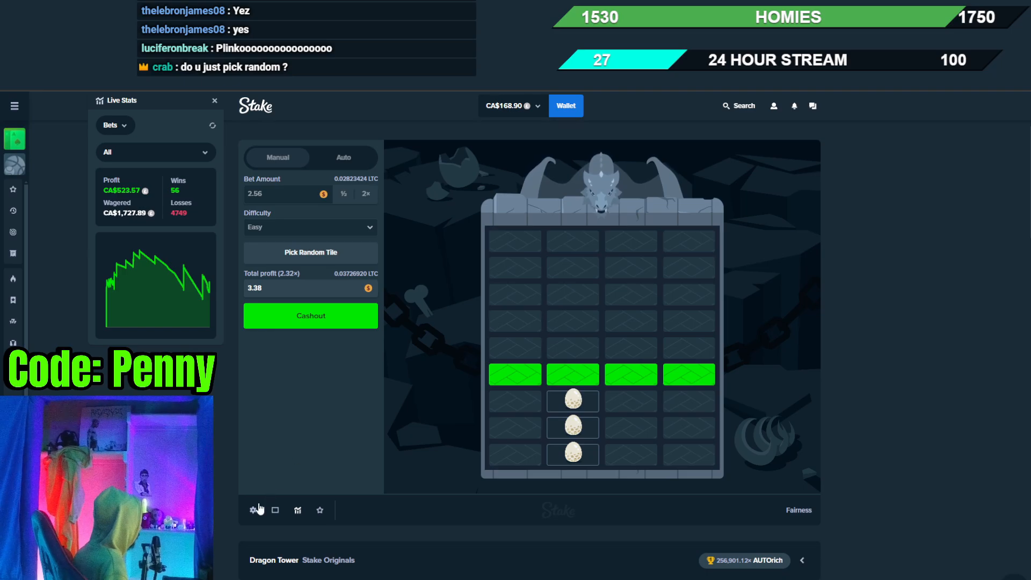
click(258, 509)
click(259, 486)
scroll(519, 329, down, 1)
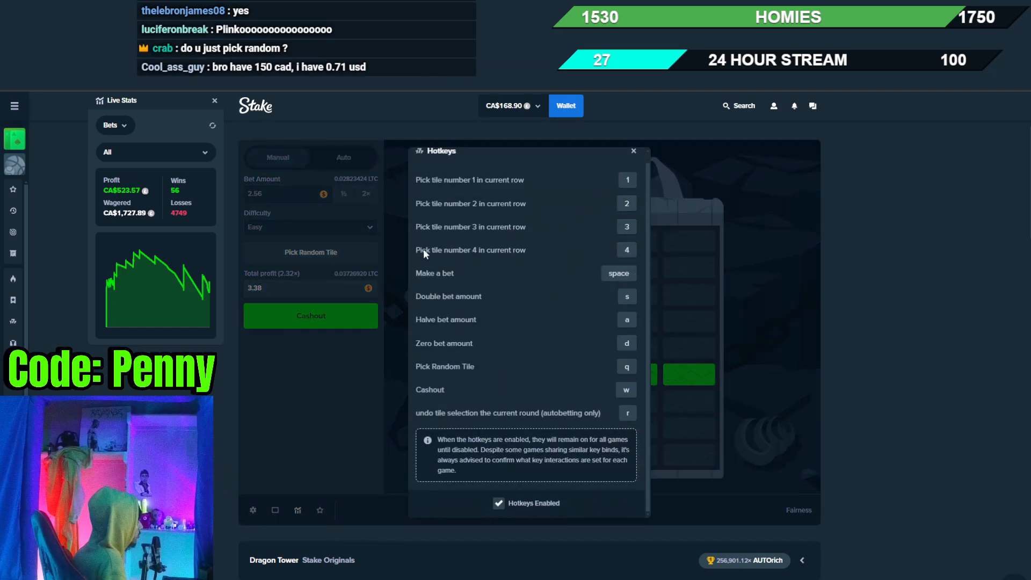
Play a first run of Easy Dragon Tower rounds, climbing each tower with random tile picks.
click(299, 334)
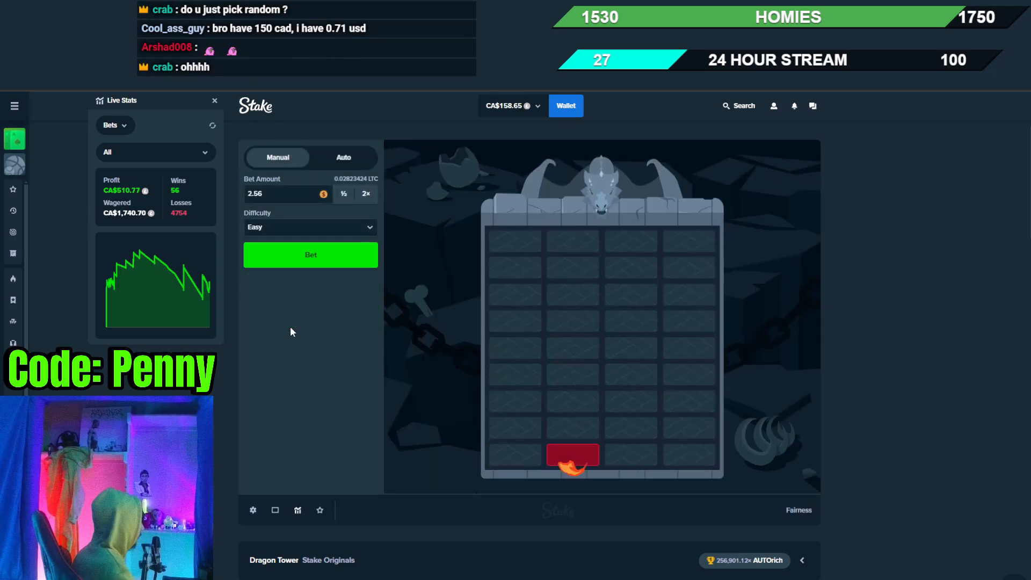
click(290, 326)
key(q)
key(q)
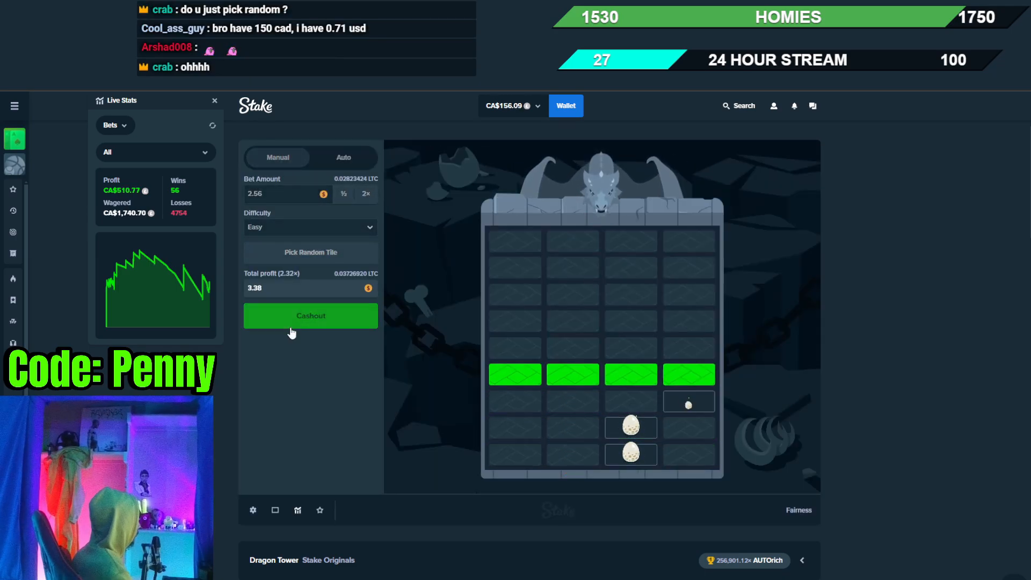
key(q)
key(q)
key(q)
key(q)
key(q)
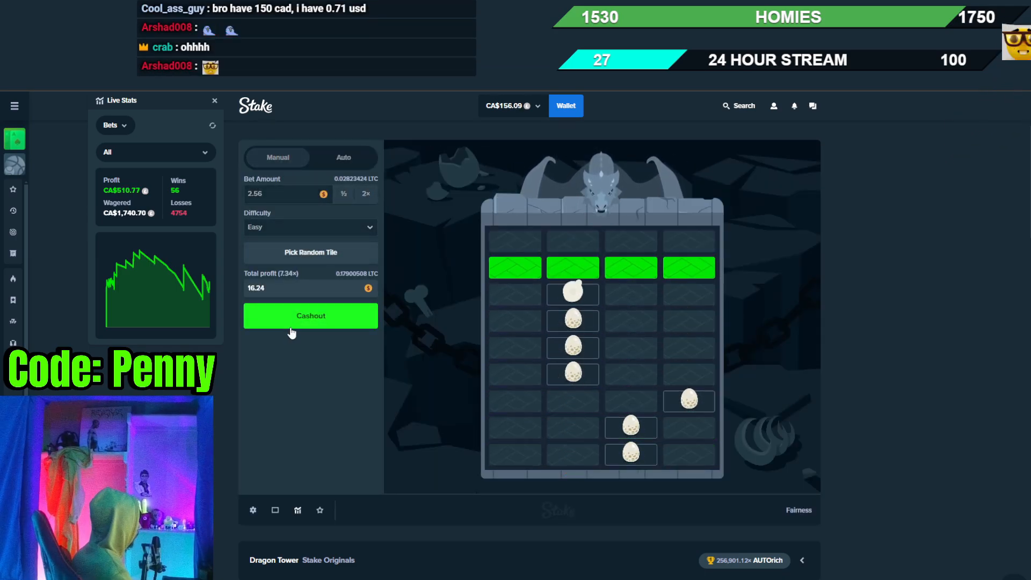
key(q)
key(q)
click(290, 327)
key(q)
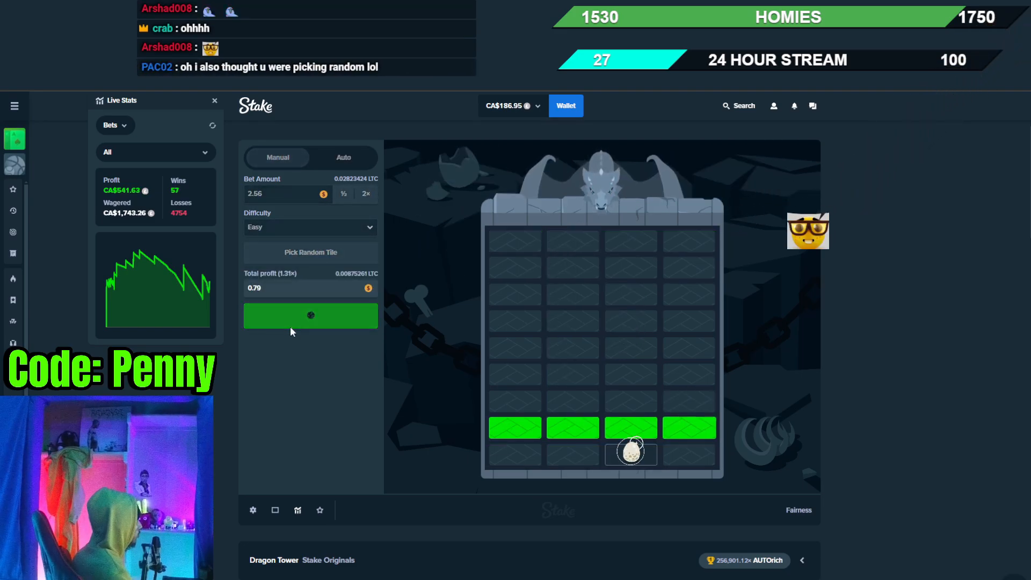
key(q)
click(290, 326)
key(q)
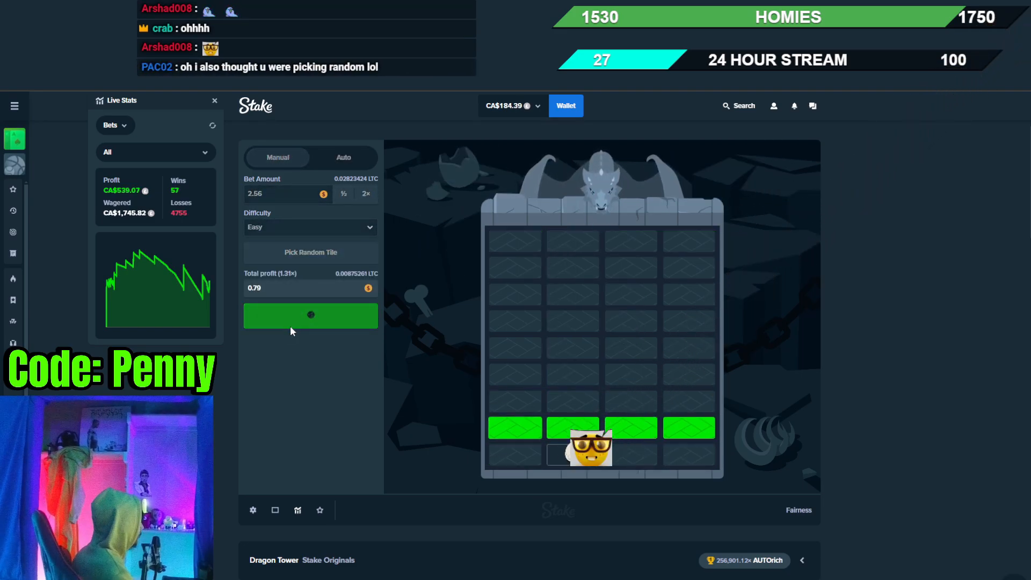
key(q)
key(q)
key(q)
key(space)
key(q)
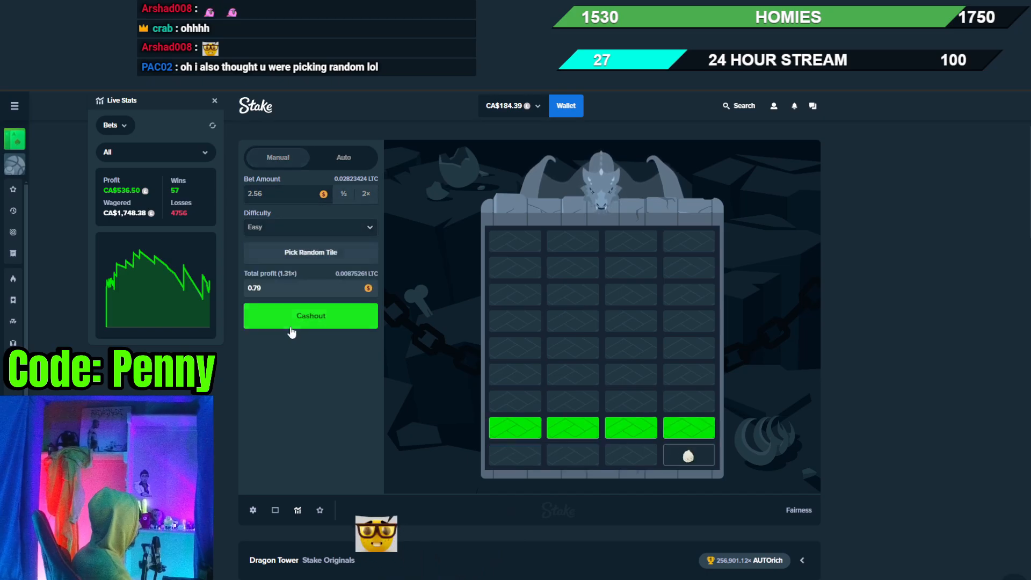
key(q)
key(q)
key(space)
key(q)
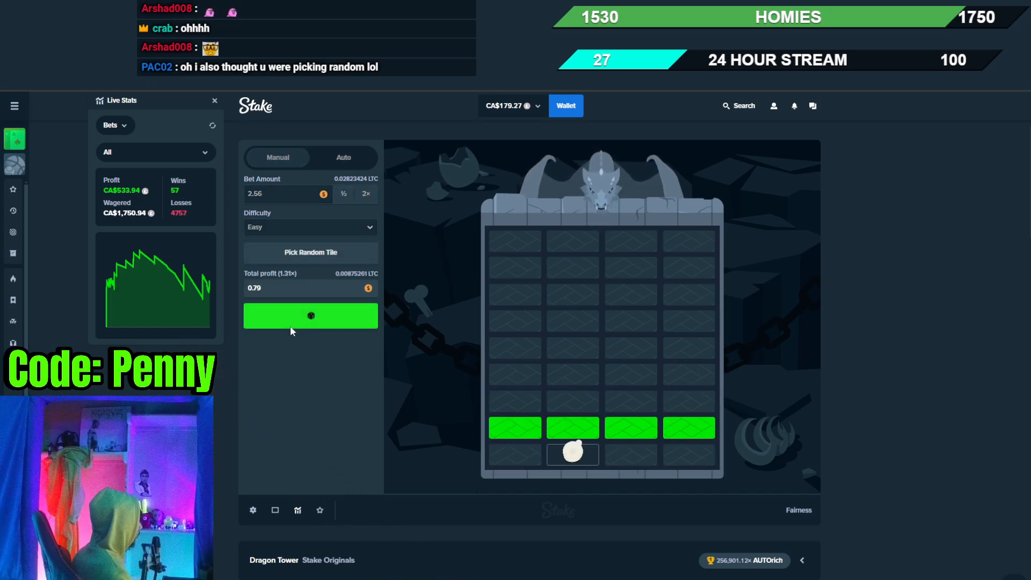
key(q)
key(q)
key(space)
key(q)
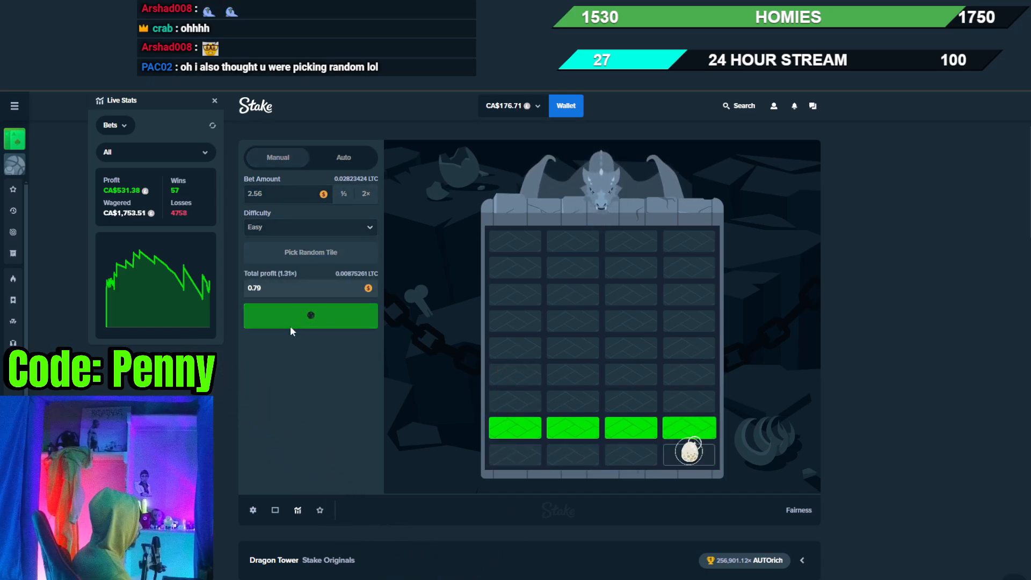
key(q)
key(q)
key(q)
key(q)
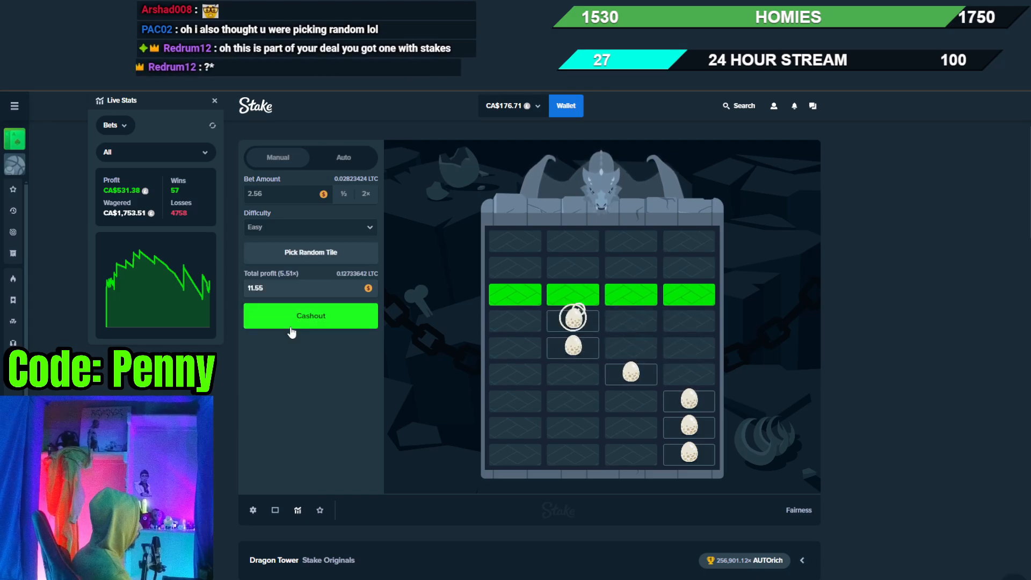
key(q)
key(space)
key(q)
key(q)
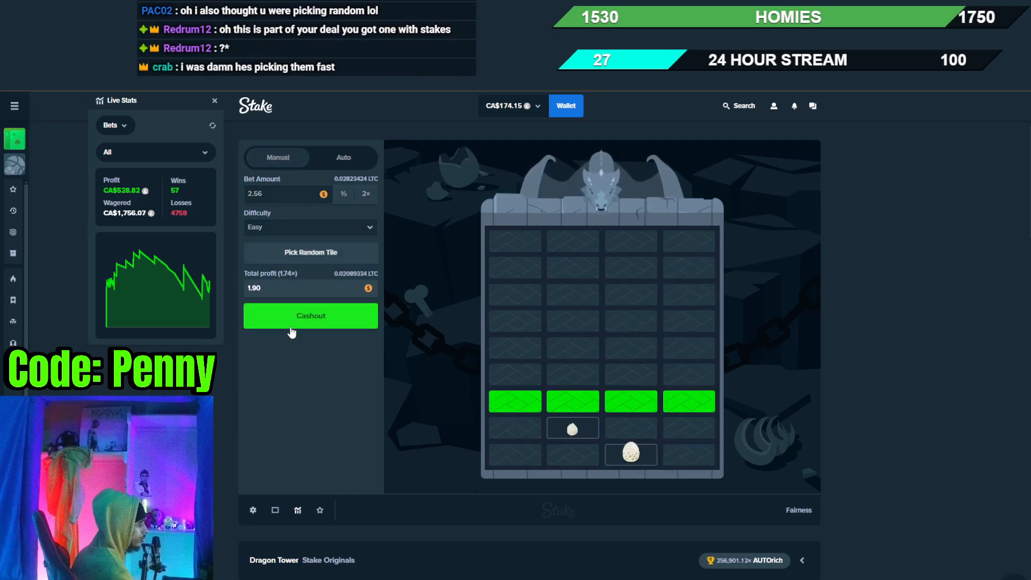
Continue rapid bet-and-pick rounds until a lost round leaves the balance near CA$169.15.
key(q)
key(q)
key(q)
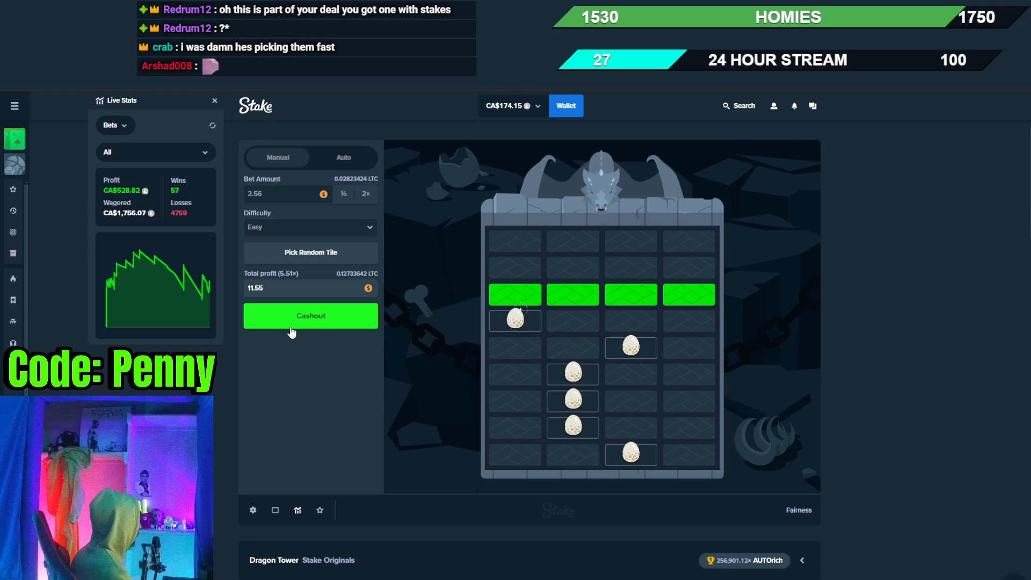
key(q)
key(q)
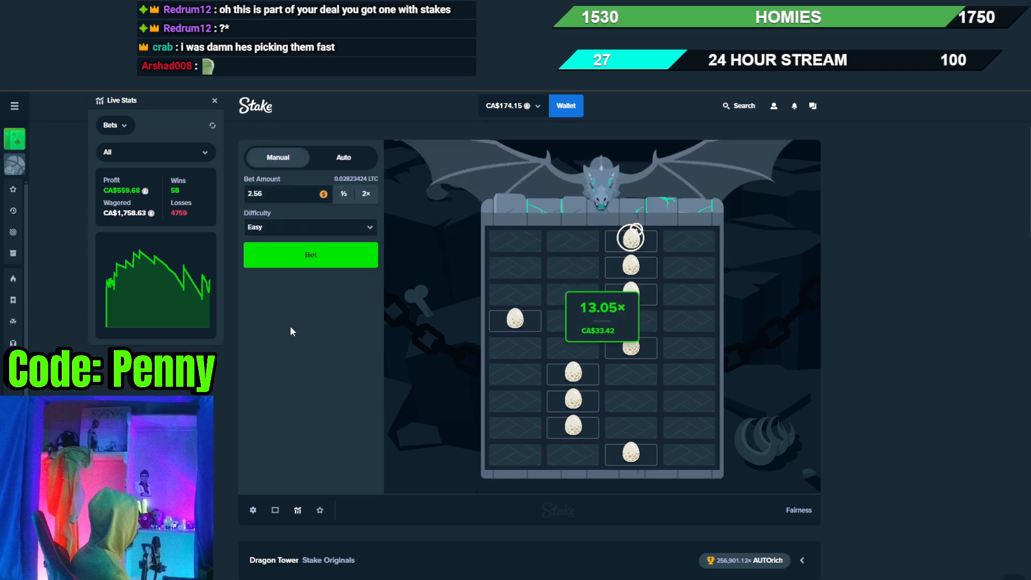
key(space)
key(q)
key(q)
key(q)
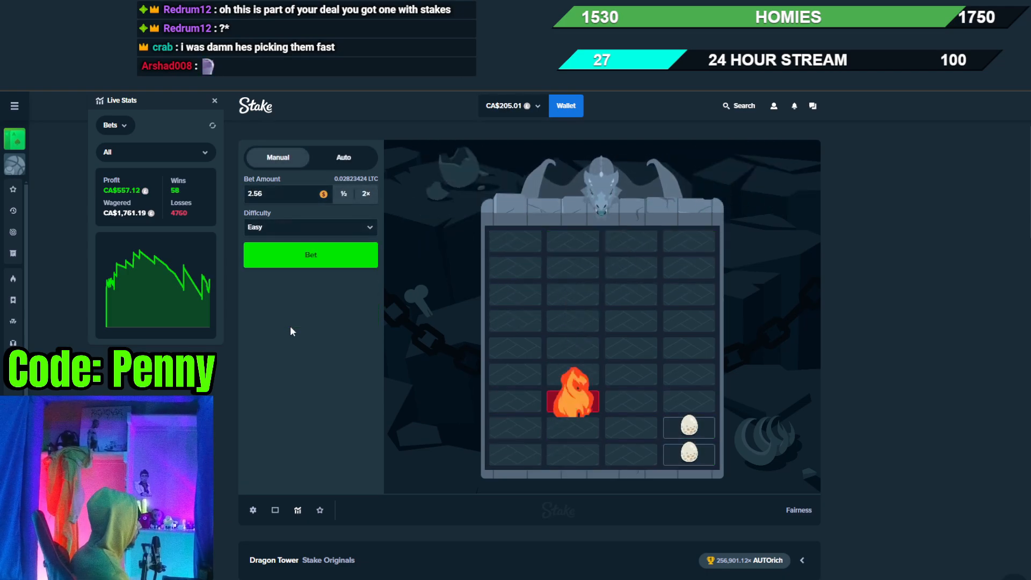
key(space)
key(q)
key(q)
key(q)
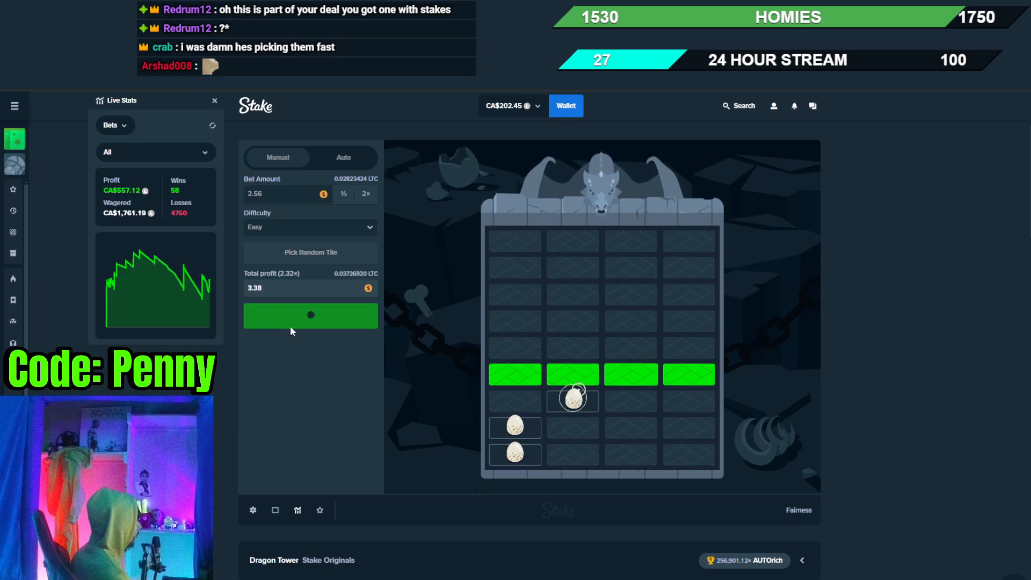
key(q)
key(q)
key(space)
key(q)
key(q)
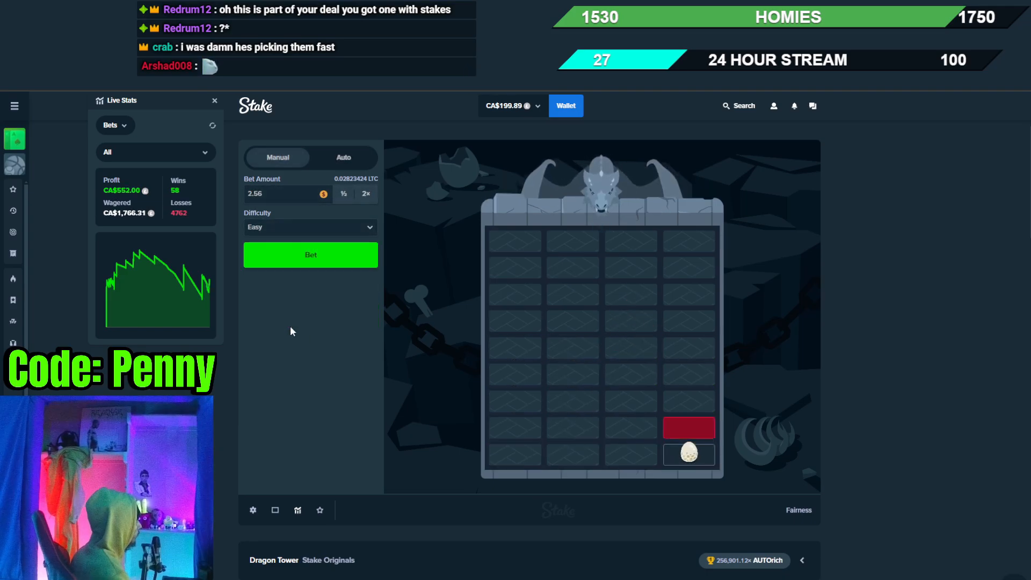
key(space)
key(q)
key(q)
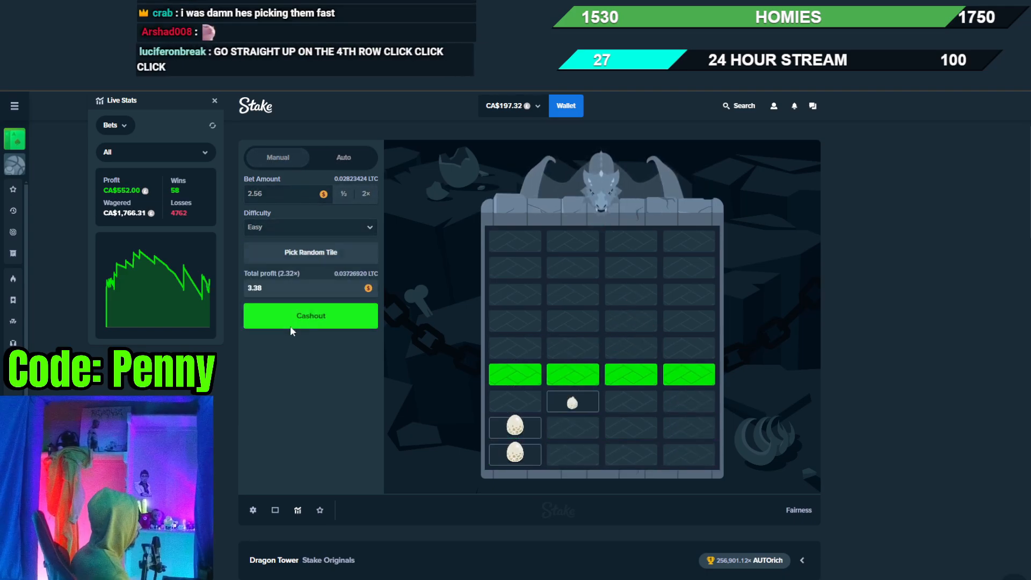
key(q)
key(q)
key(q)
key(space)
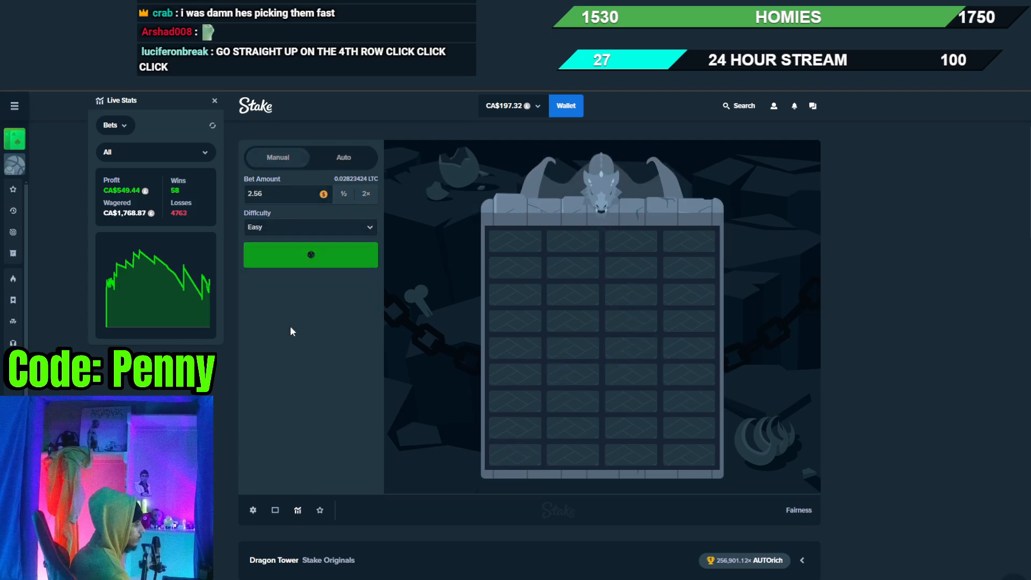
key(q)
key(space)
key(q)
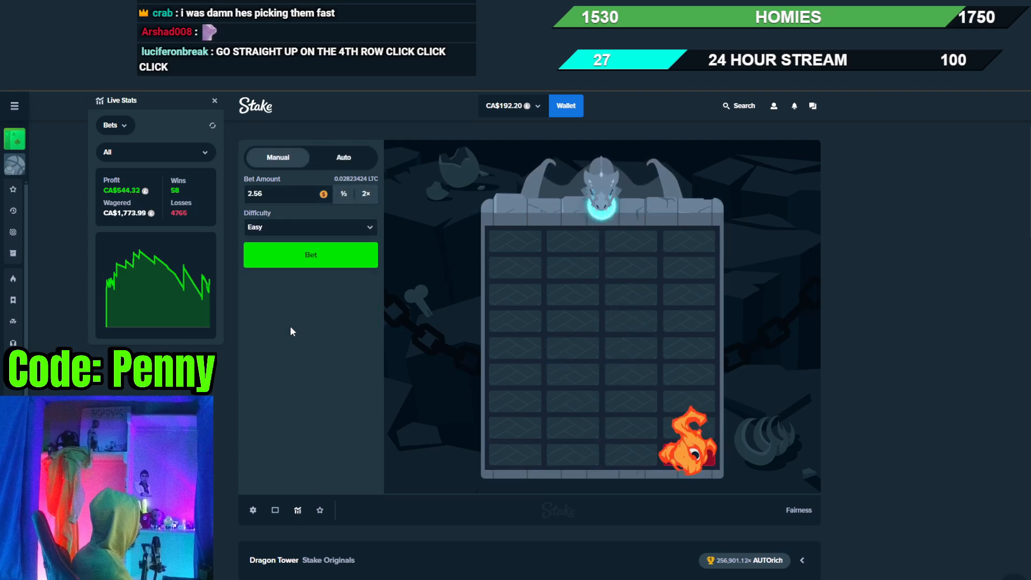
key(space)
key(q)
key(space)
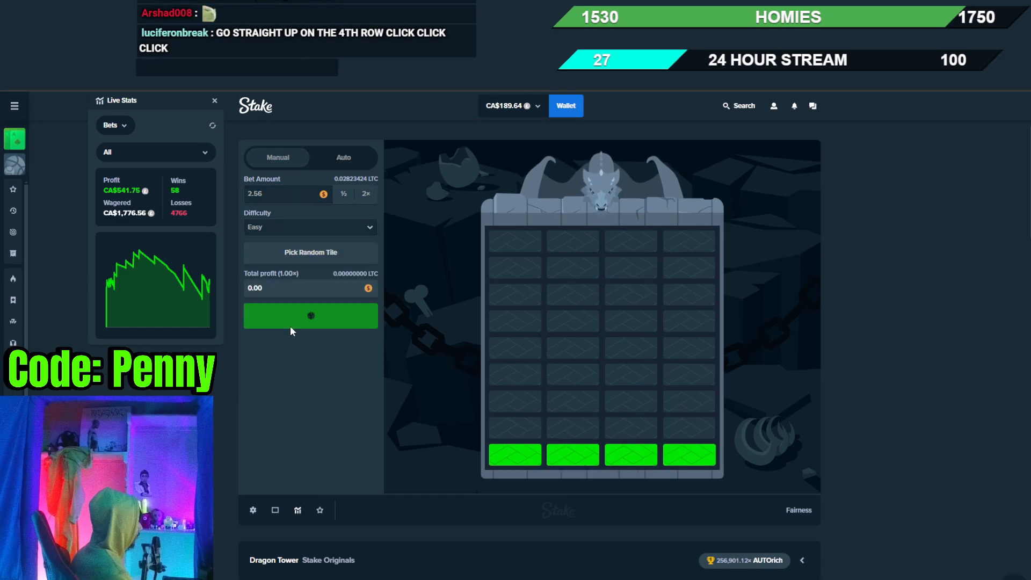
key(q)
key(space)
key(q)
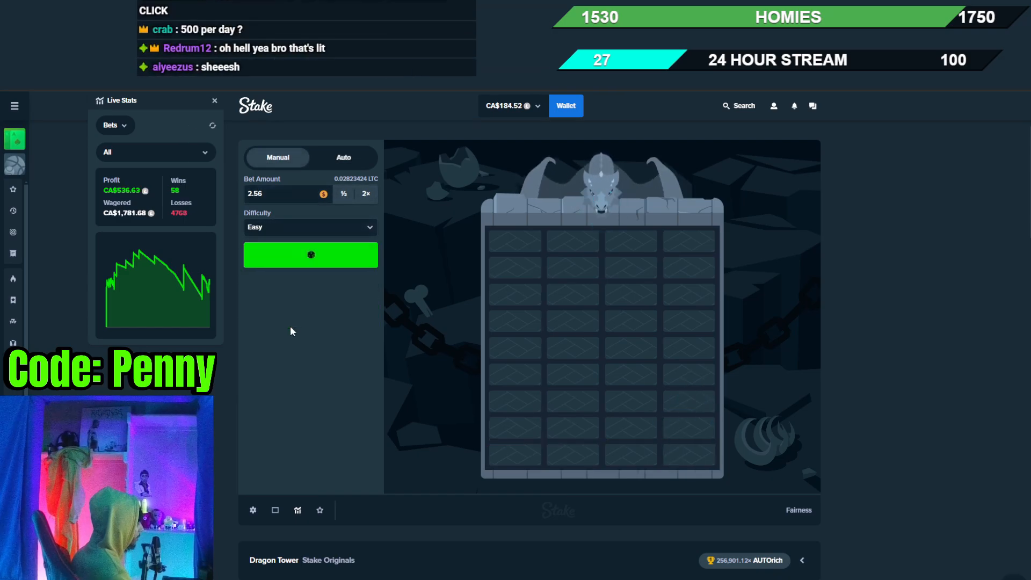
key(space)
key(q)
key(q)
key(q)
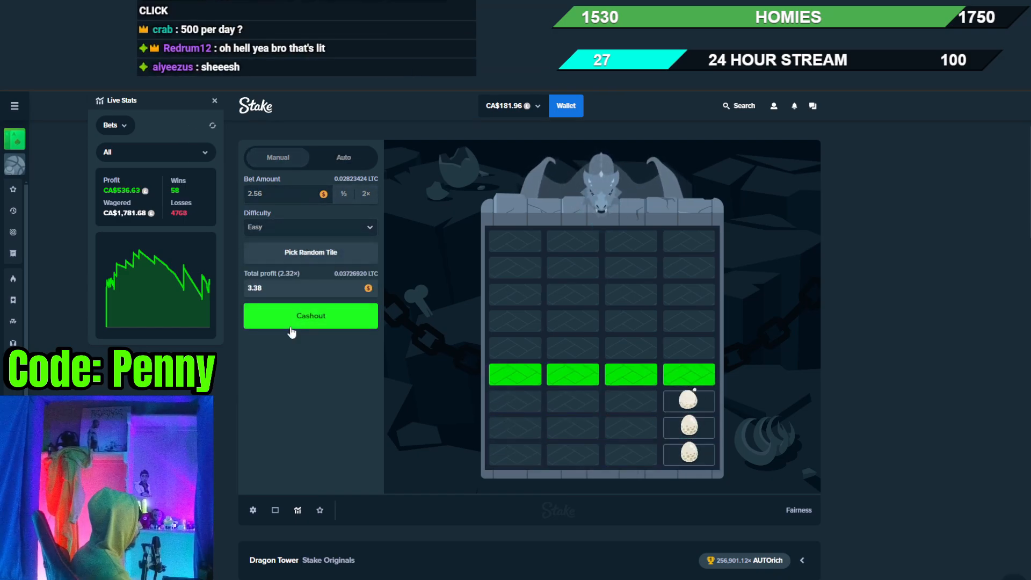
key(q)
key(space)
key(q)
key(space)
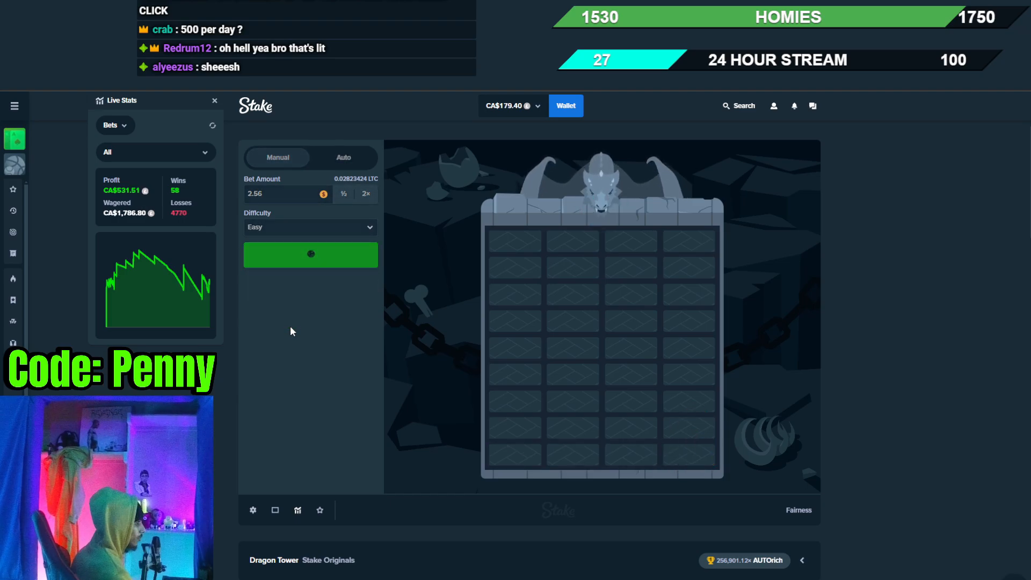
key(q)
key(space)
key(q)
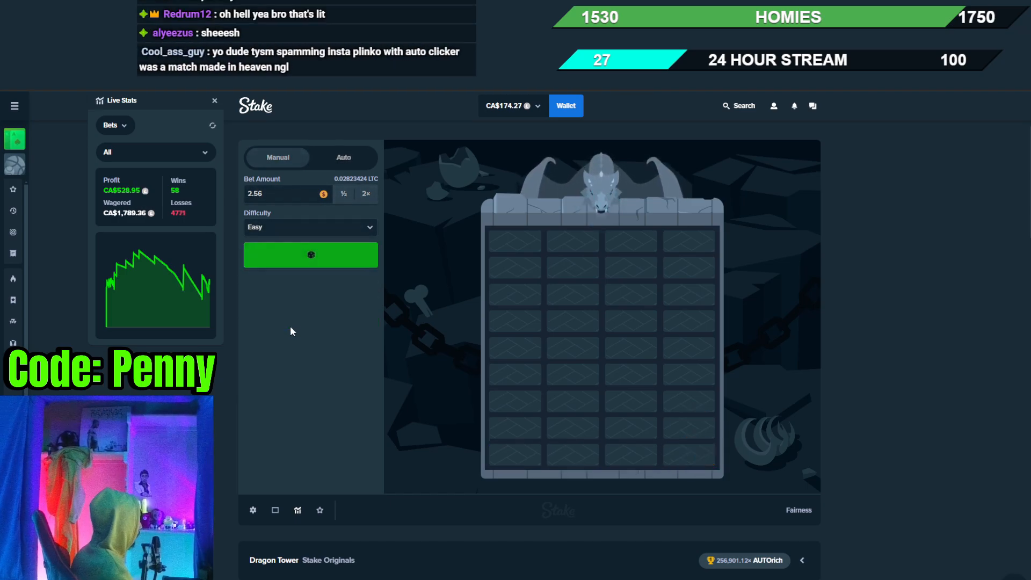
key(space)
key(q)
key(q)
key(q)
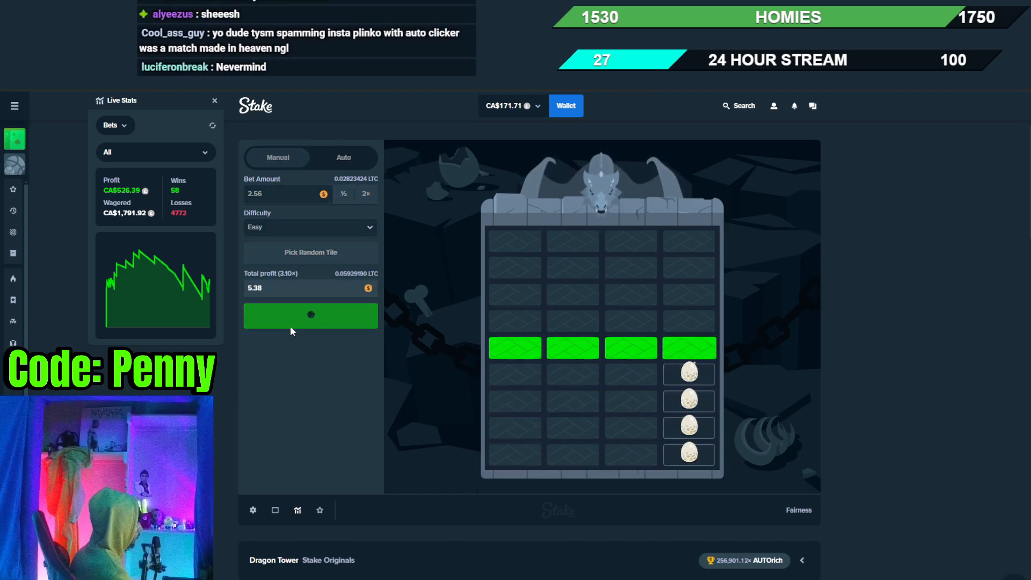
key(q)
key(space)
key(q)
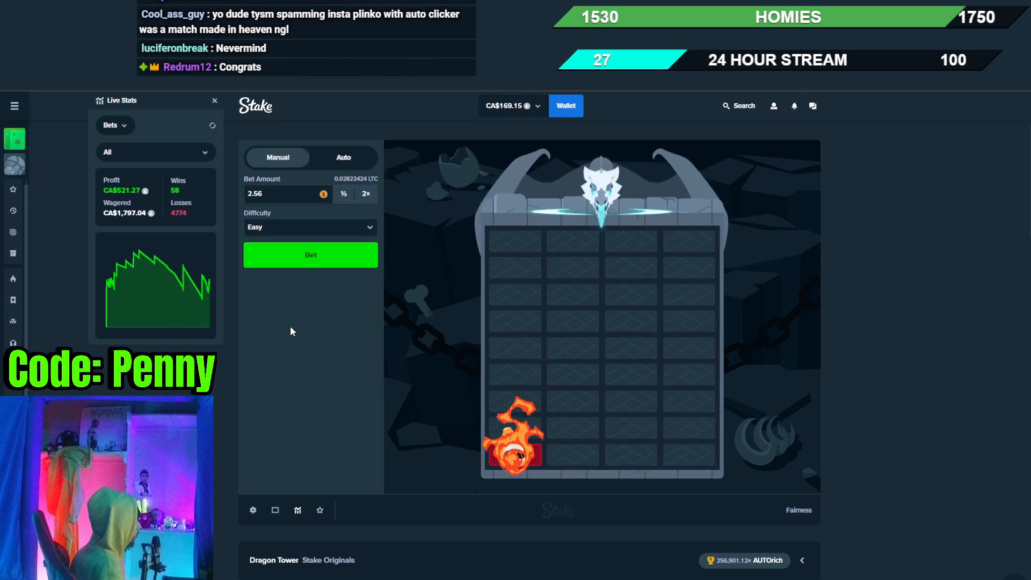
Go from Dragon Tower through the lobby into Plinko and start dropping CA$2.00 high-risk balls.
click(254, 115)
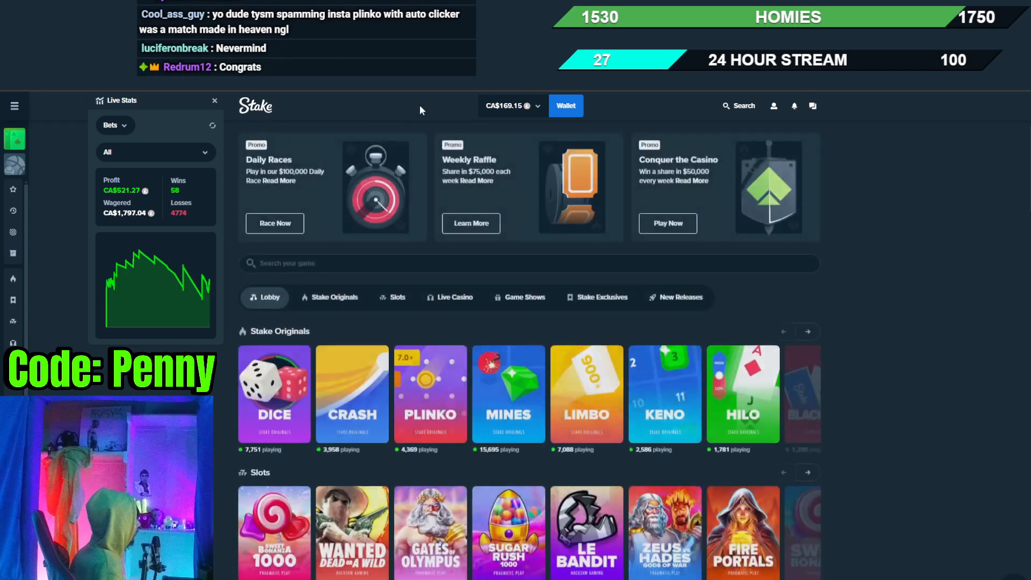
click(438, 423)
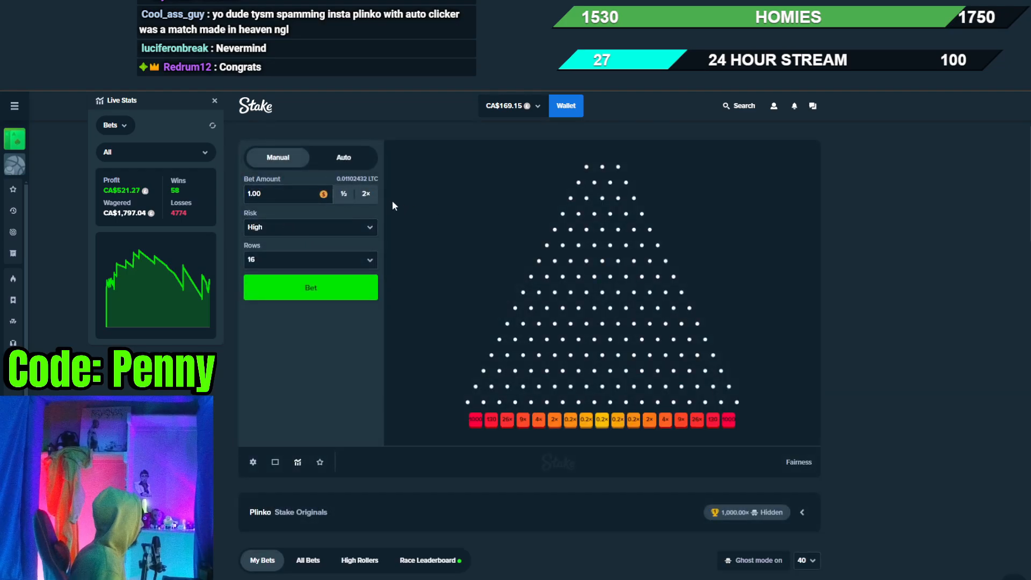
key(space)
key(space)
key(space)
key(space)
key(space)
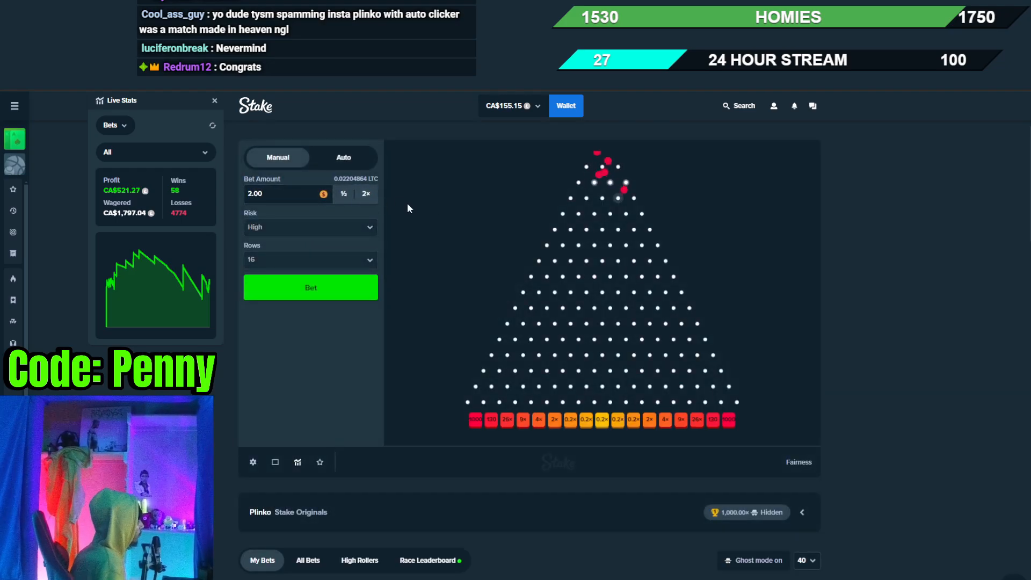
key(space)
key(space)
key(space)
key(space)
key(space)
key(space)
key(space)
key(space)
key(space)
key(space)
key(space)
key(space)
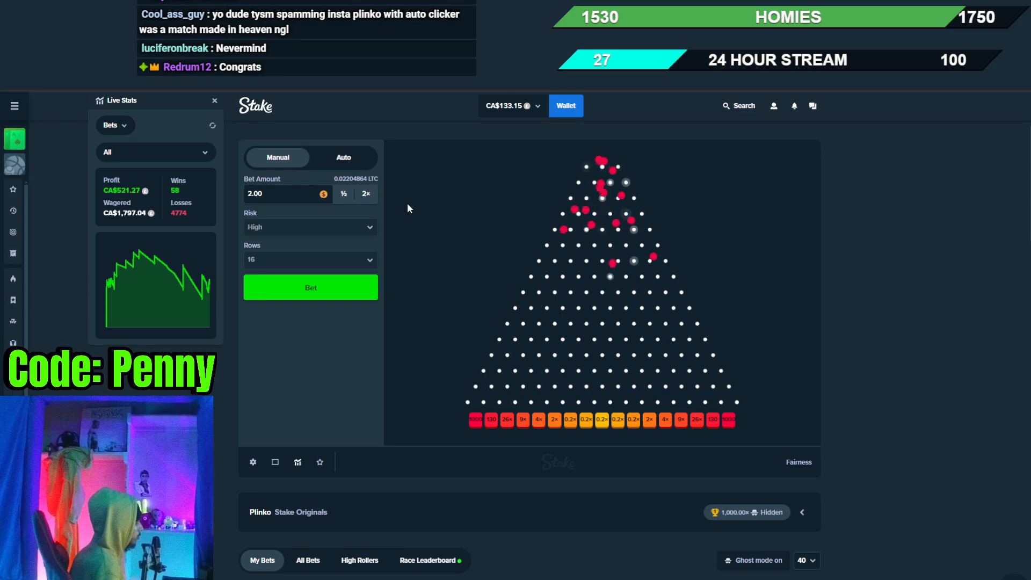
key(space)
key(space)
key(space)
key(space)
key(space)
key(space)
key(space)
key(space)
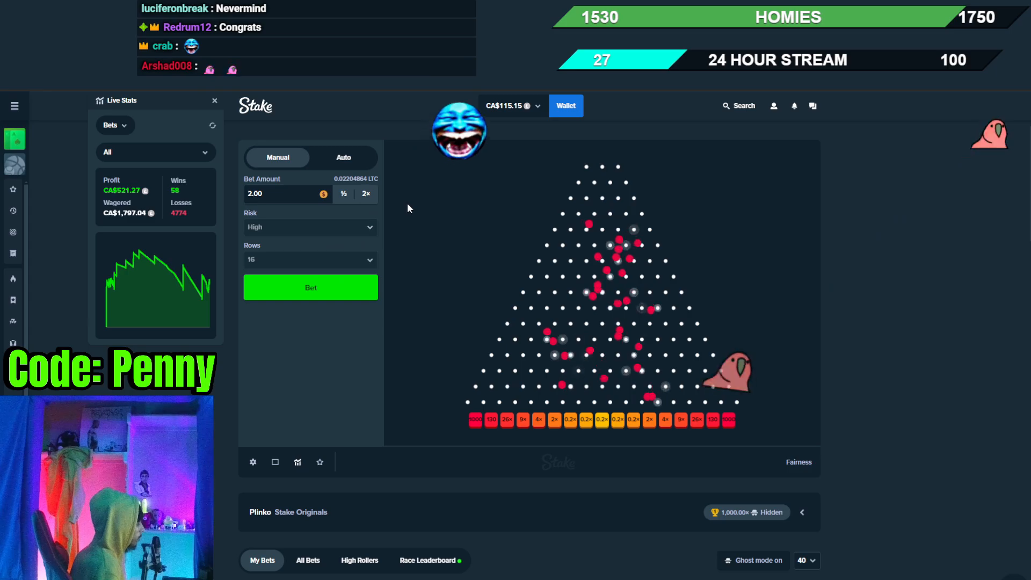
Keep dropping CA$2.00 balls until a big hit lifts the balance to CA$407.55.
key(space)
key(space)
key(space)
key(space)
key(space)
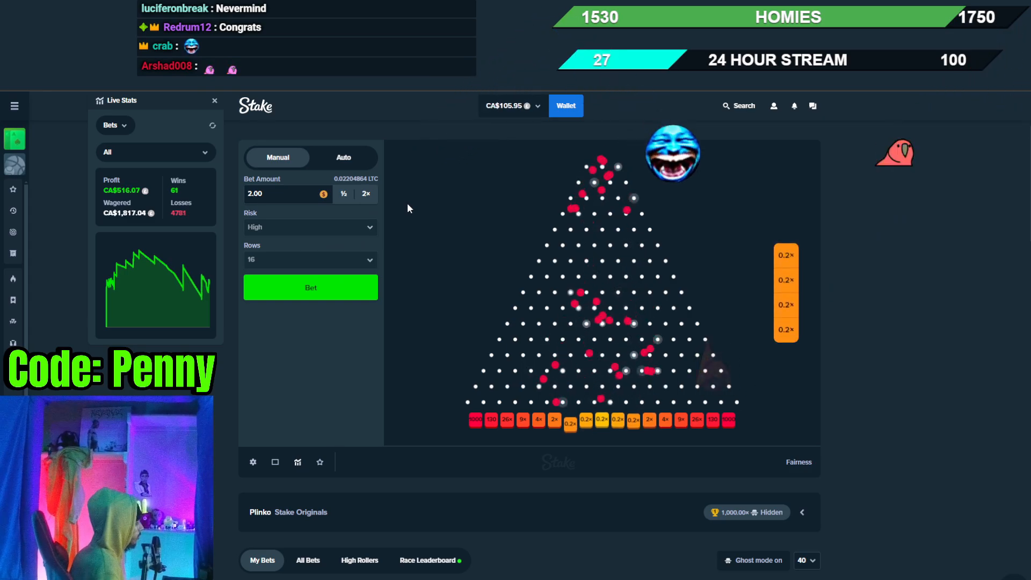
key(space)
key(space)
key(space)
key(space)
key(space)
key(space)
key(space)
key(space)
key(space)
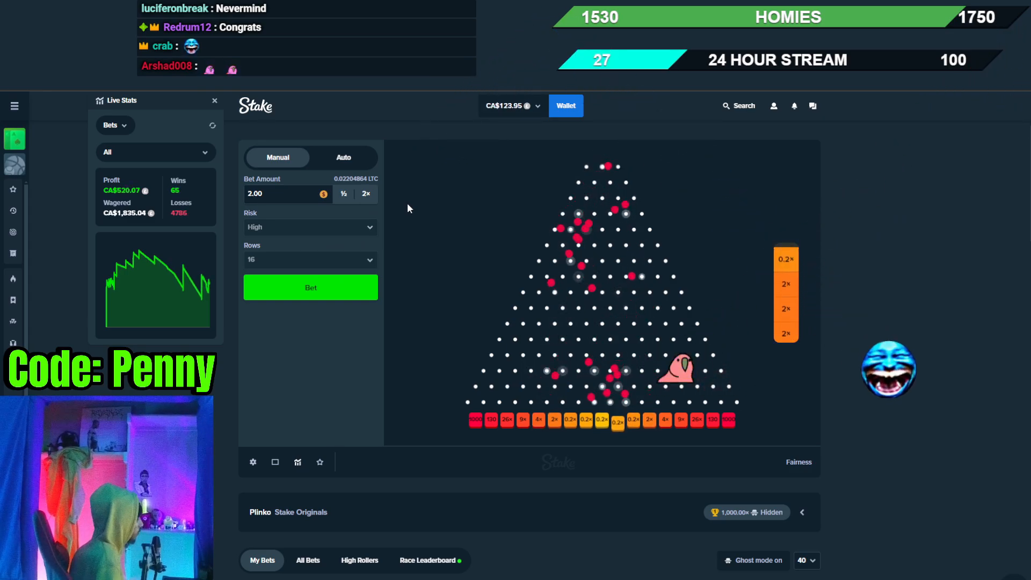
key(space)
key(space)
key(space)
key(space)
key(space)
key(space)
key(space)
key(space)
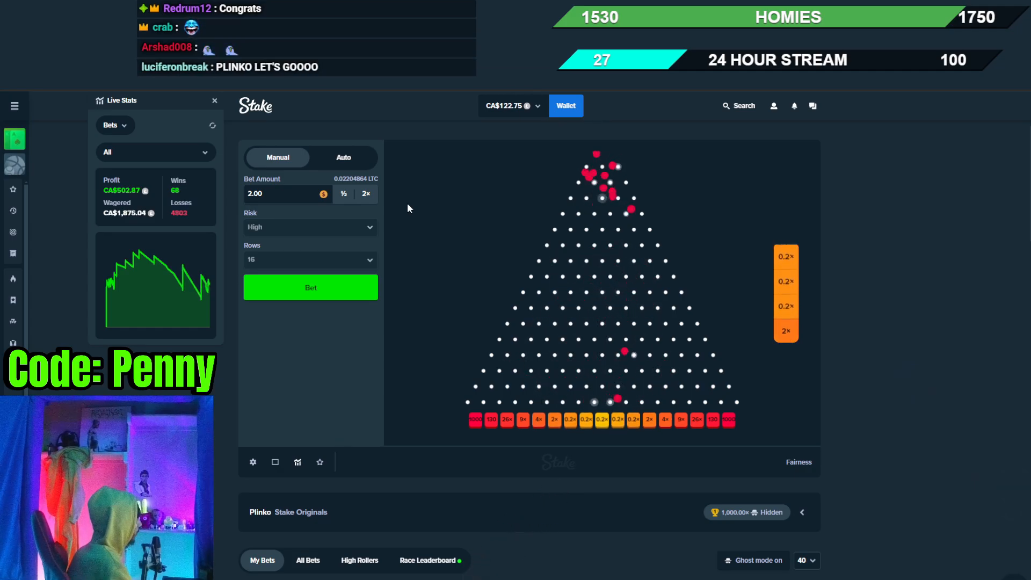
key(space)
key(space)
key(space)
key(space)
key(space)
key(space)
key(space)
key(space)
key(space)
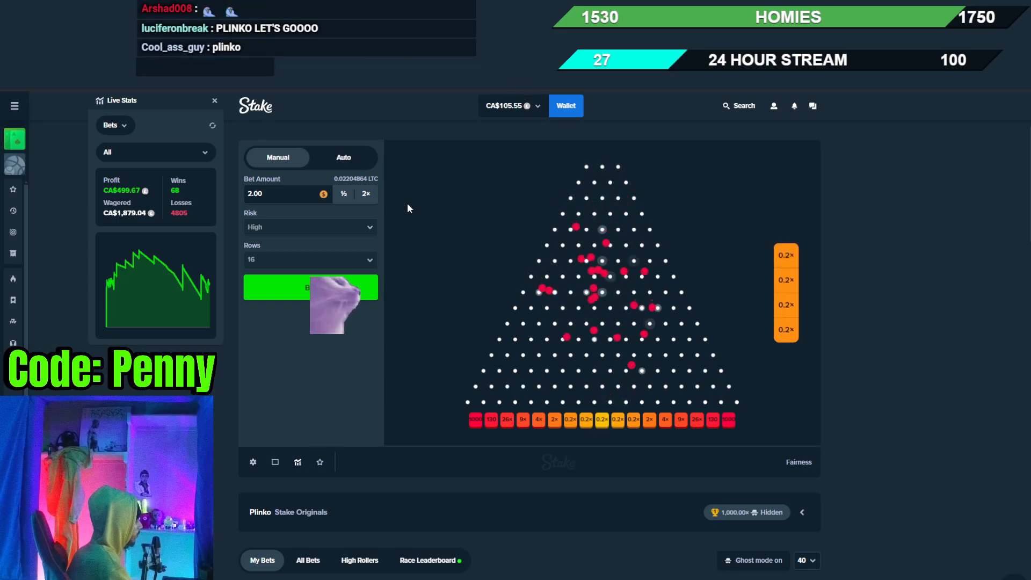
key(space)
key(space)
key(space)
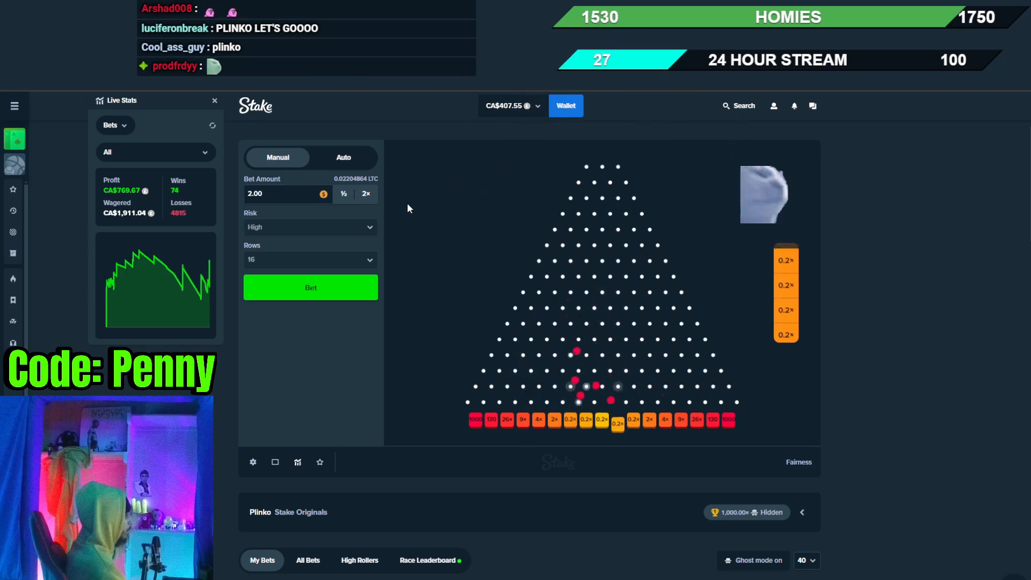
key(space)
key(space)
key(space)
scroll(539, 371, down, 5)
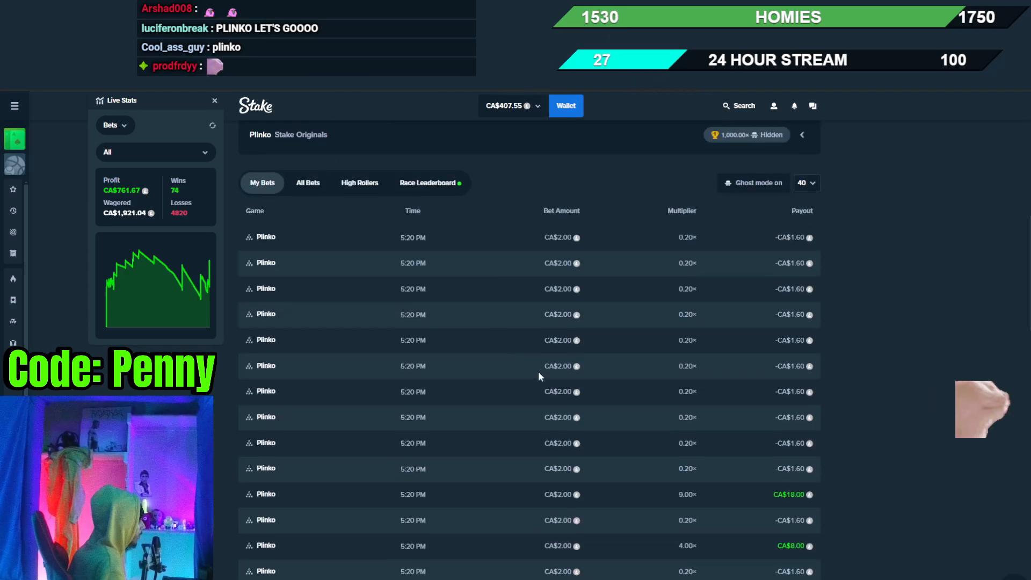
scroll(486, 366, down, 3)
View the details of the 130.00× bet that paid CA$260.00, then close them.
click(250, 382)
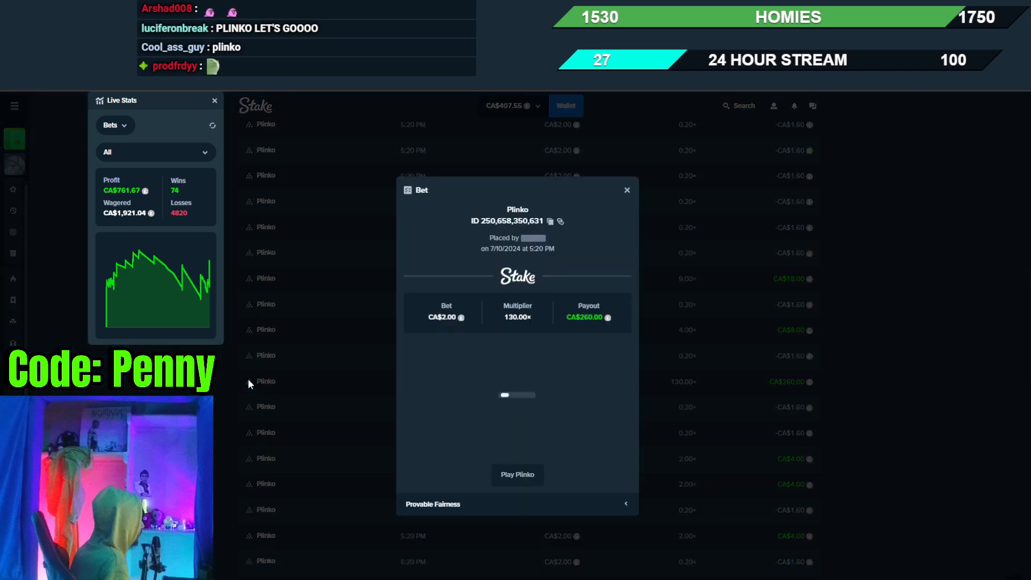
key(Escape)
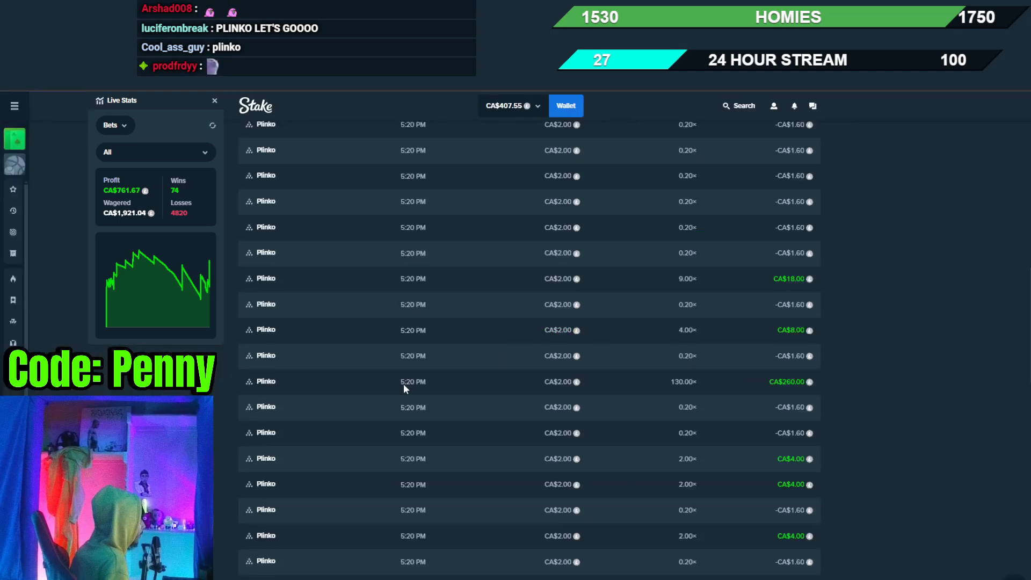
scroll(405, 384, up, 8)
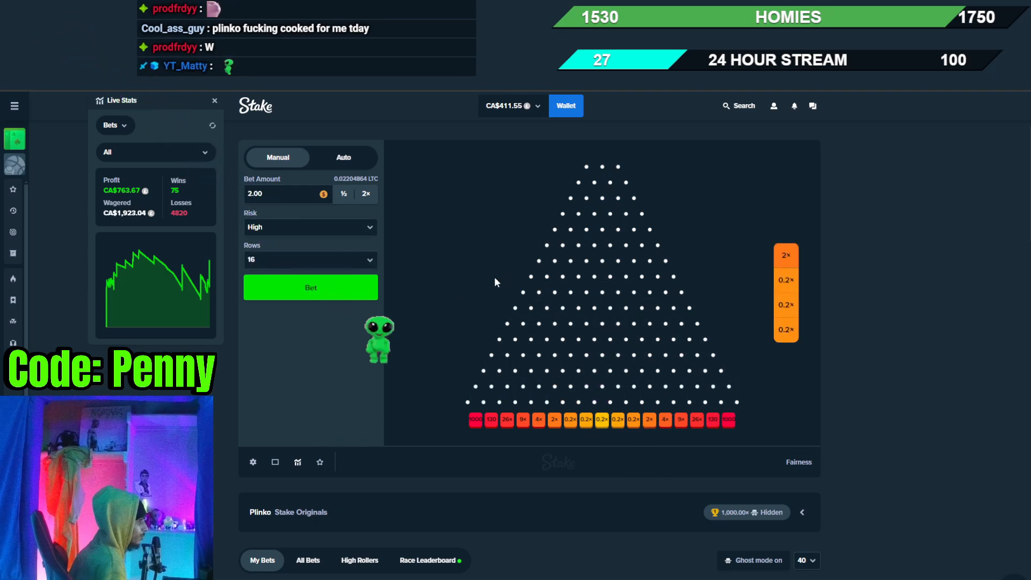
Halve the Plinko bet to 1.00 and drop a batch of balls at that stake.
click(343, 194)
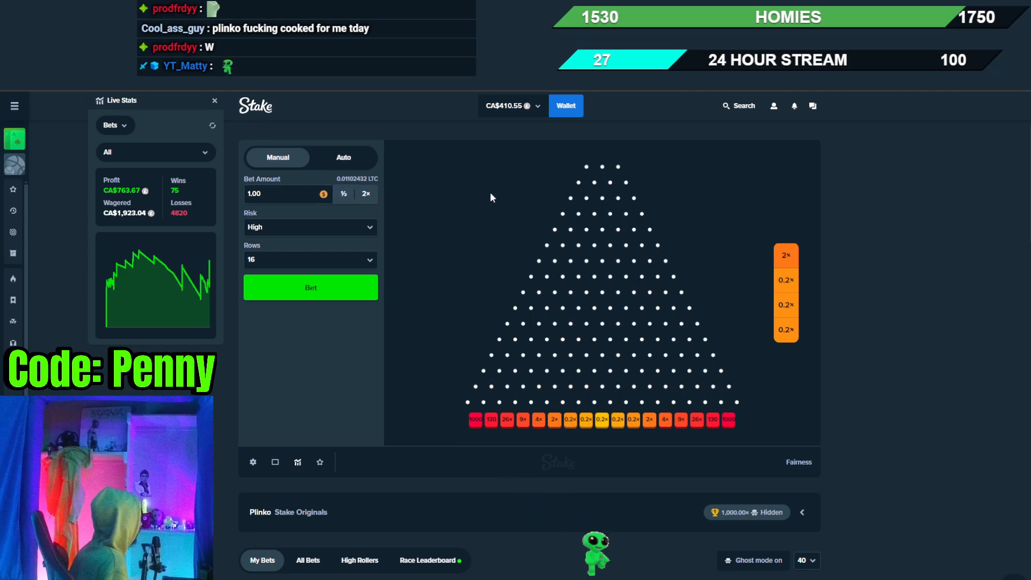
key(space)
key(space)
key(space)
key(space)
key(space)
key(space)
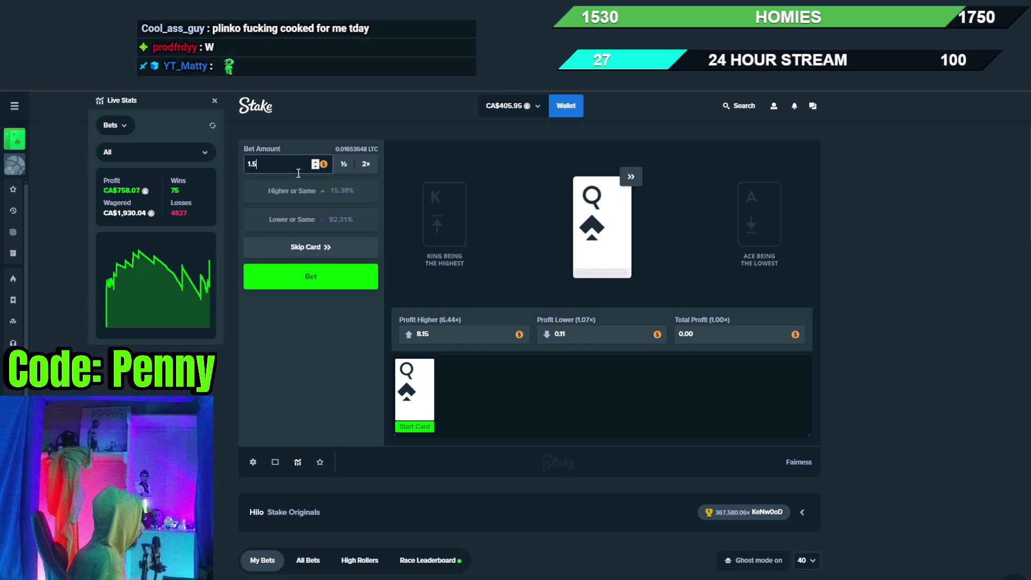
Play a few quick CA$1.50 Hilo rounds with higher-or-same guesses.
key(space)
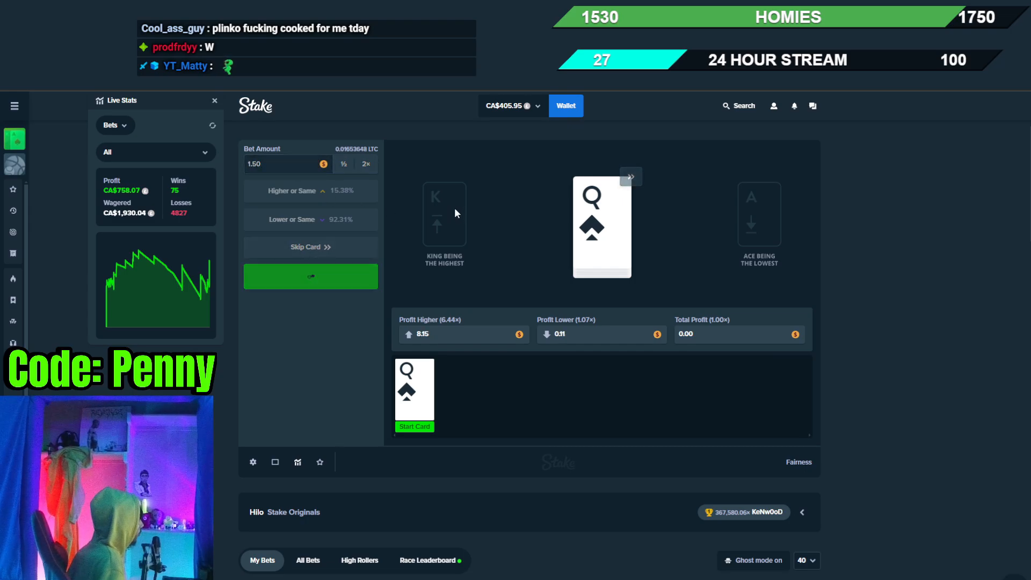
key(space)
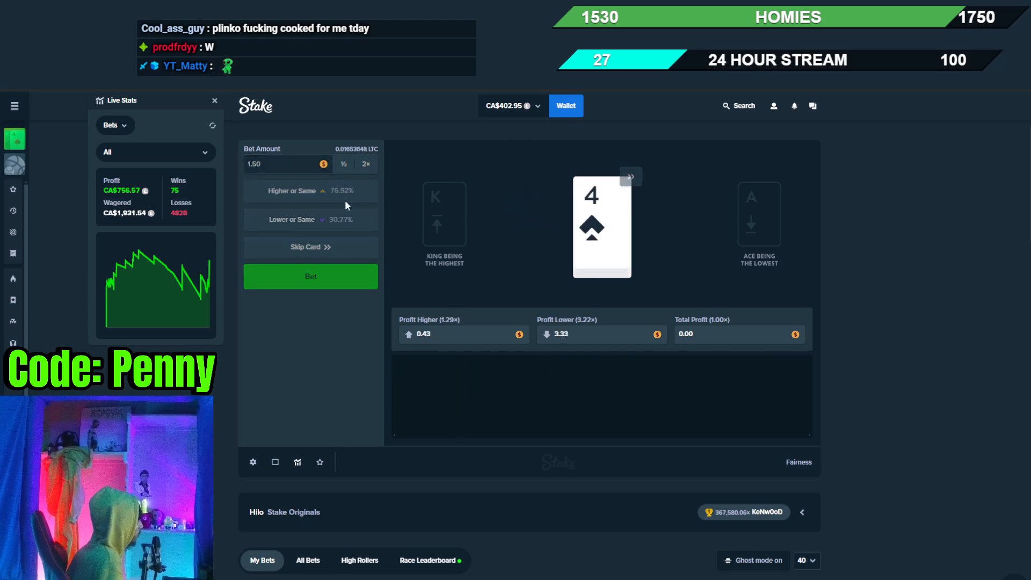
key(space)
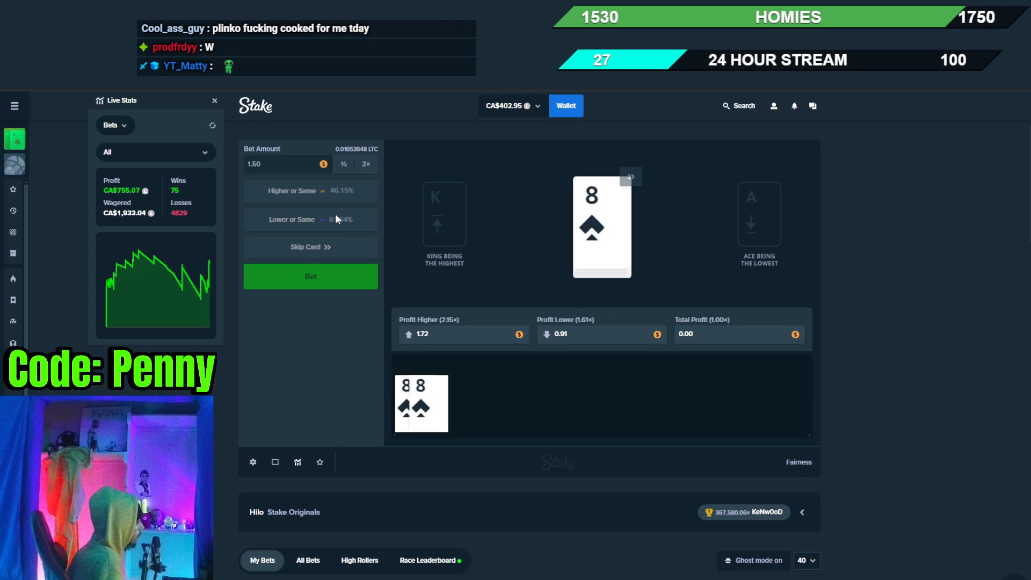
click(336, 190)
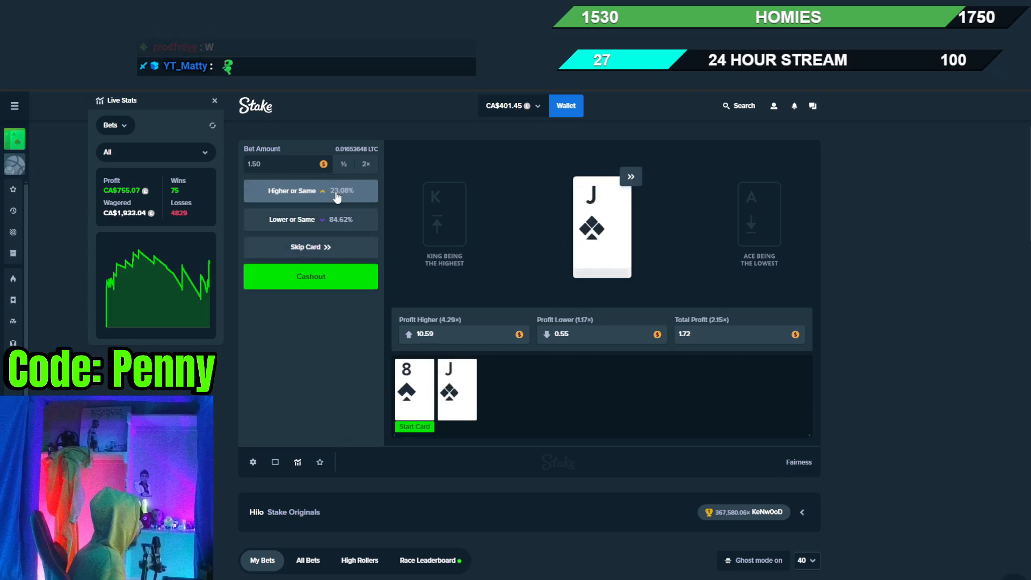
click(335, 189)
key(space)
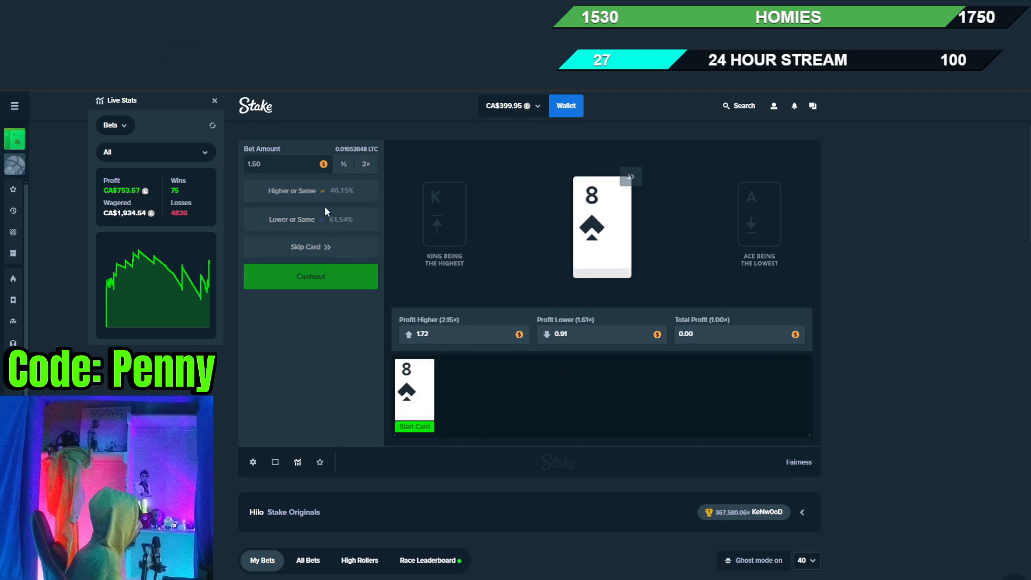
Ride a streak of higher/lower guesses and a skip to cash out at 65.45×, then start another round.
click(329, 196)
click(328, 214)
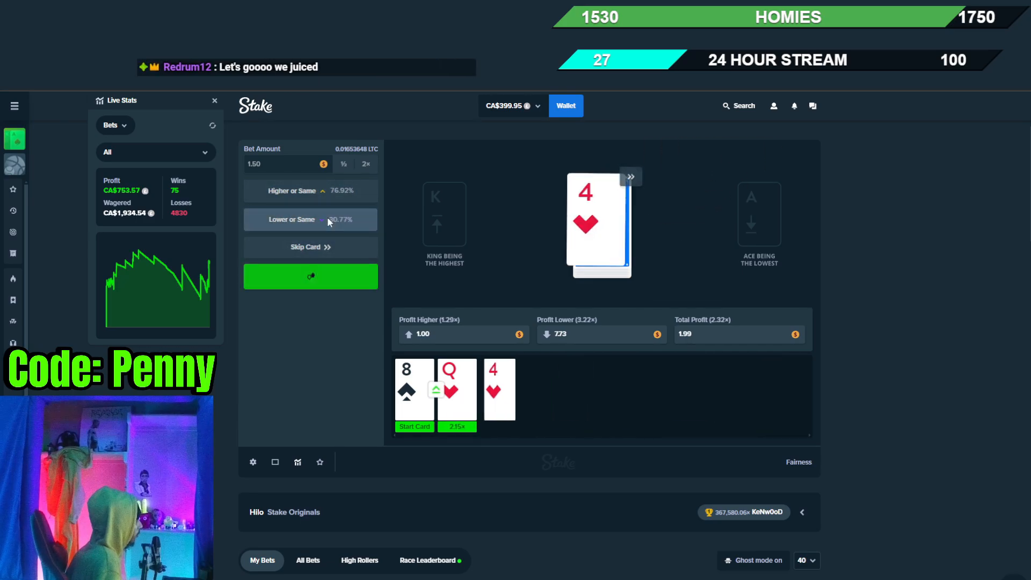
click(327, 217)
click(335, 197)
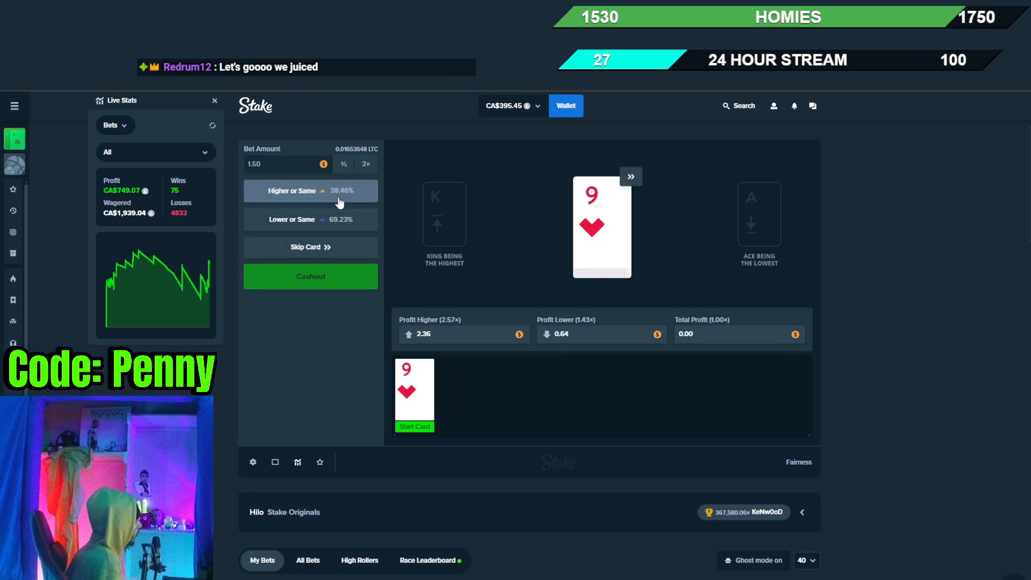
click(338, 196)
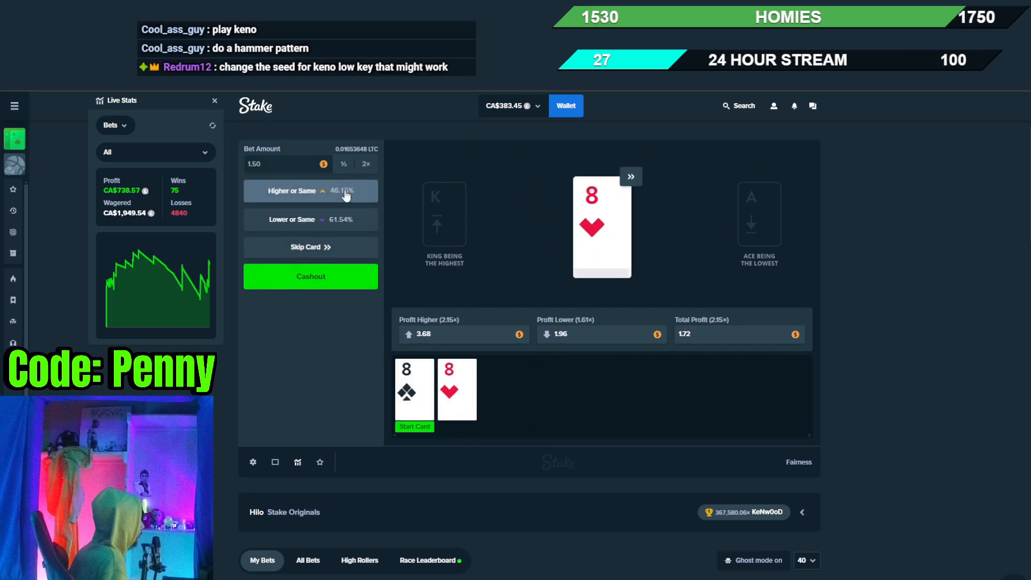
click(343, 189)
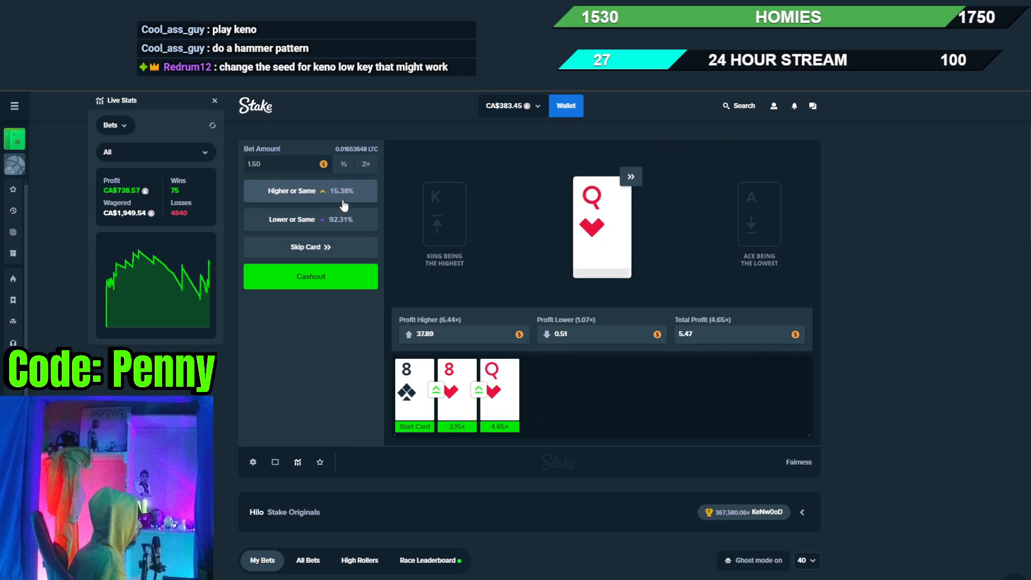
click(342, 199)
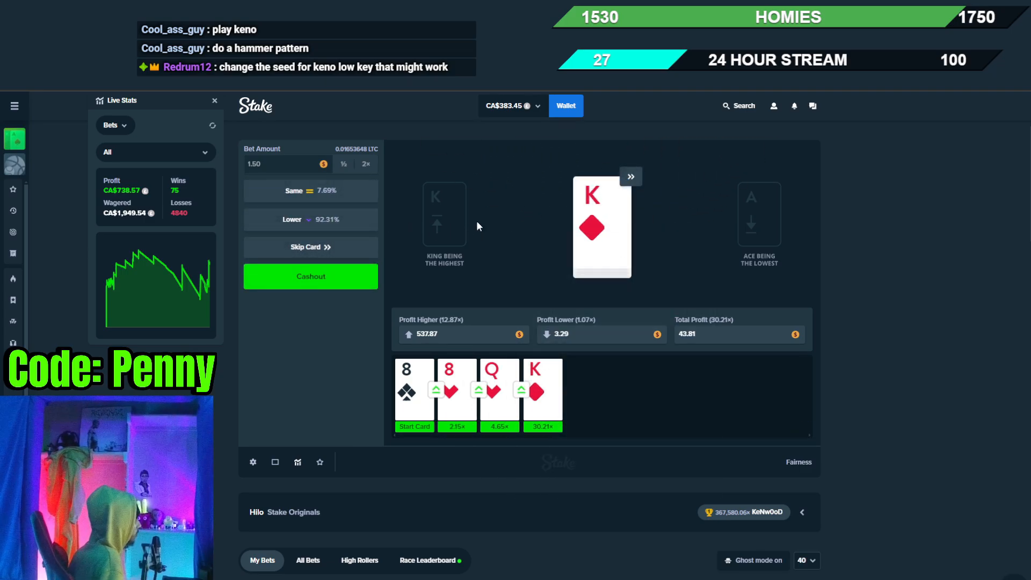
click(335, 243)
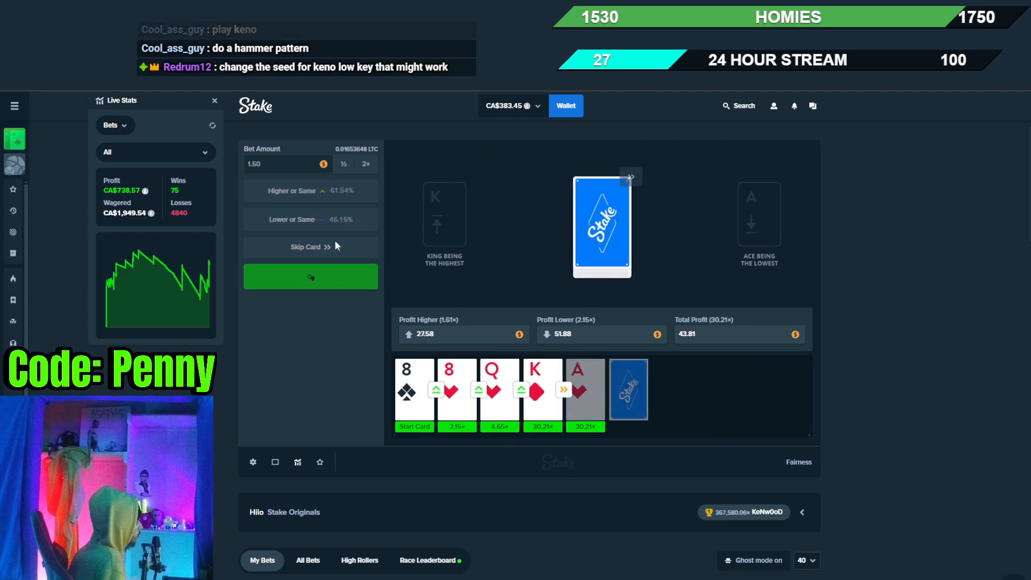
click(335, 223)
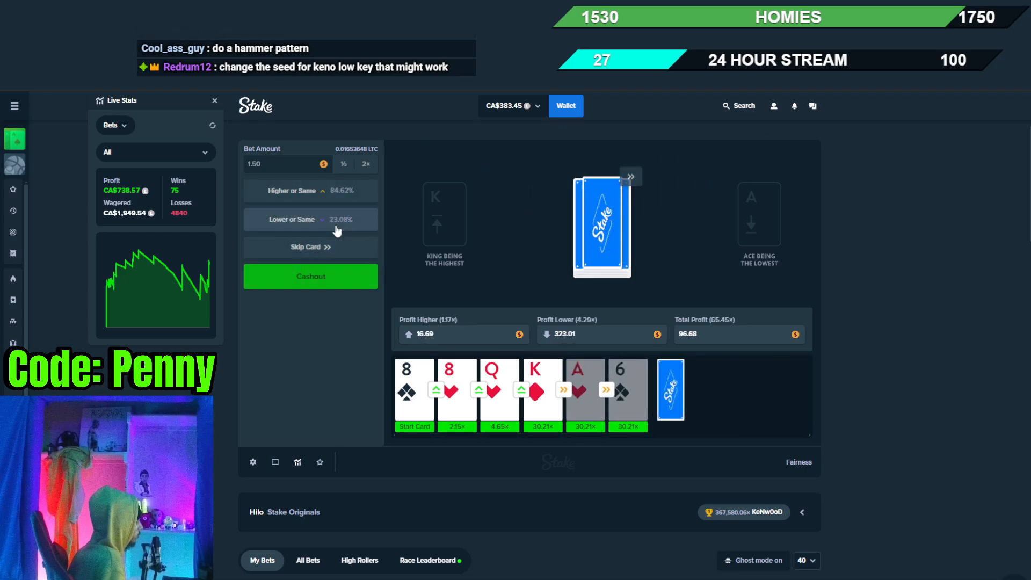
click(337, 279)
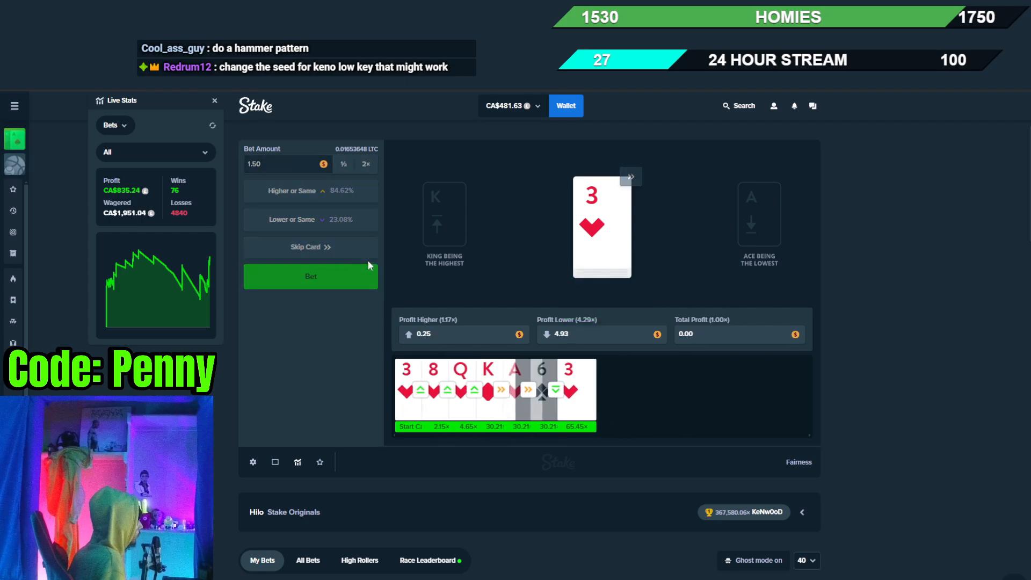
key(space)
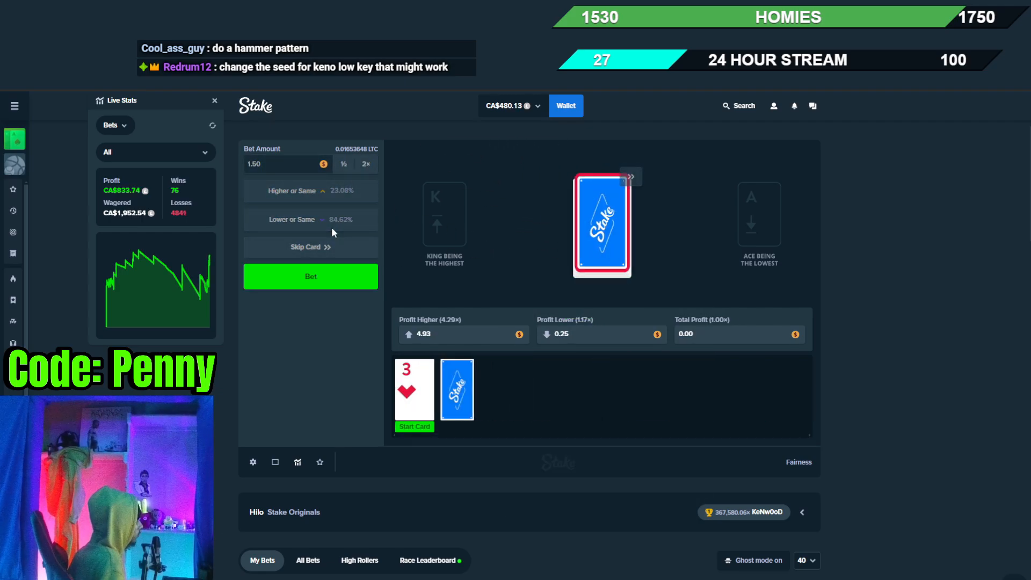
click(334, 194)
From the lobby, deposit CA$250 into the vault (balance CA$213.63), then launch Dice.
click(256, 105)
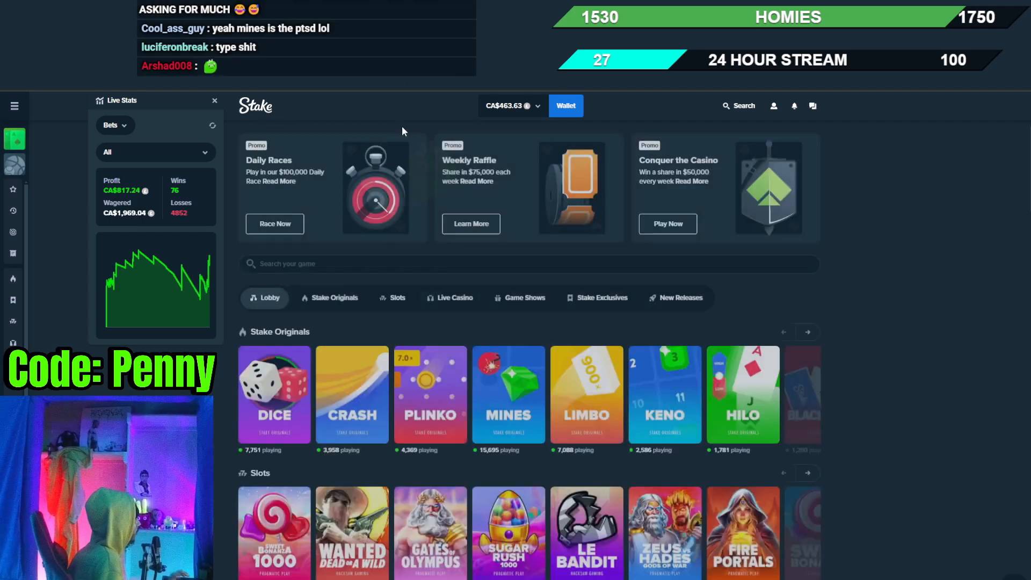
click(793, 106)
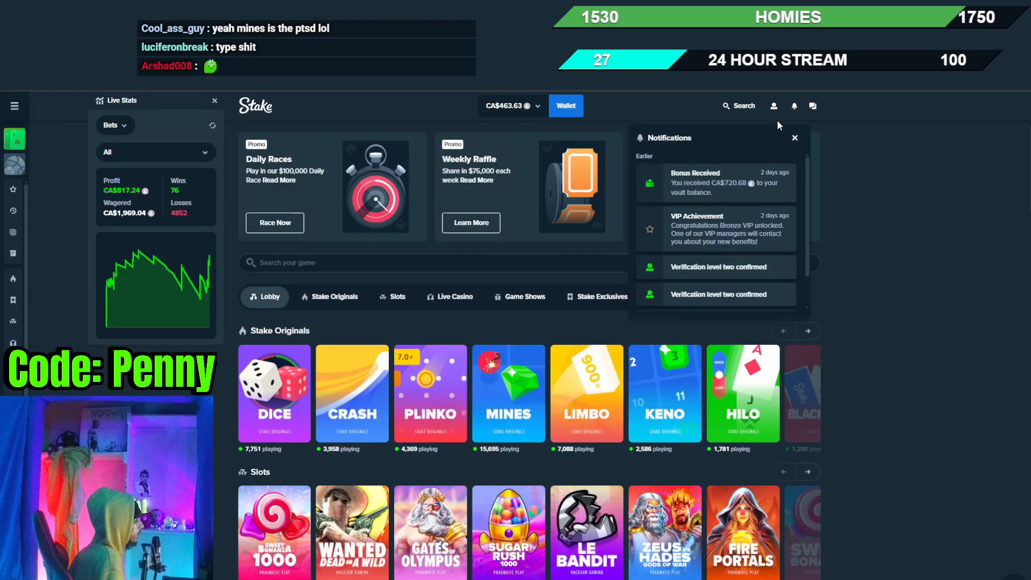
click(773, 106)
click(759, 154)
click(494, 339)
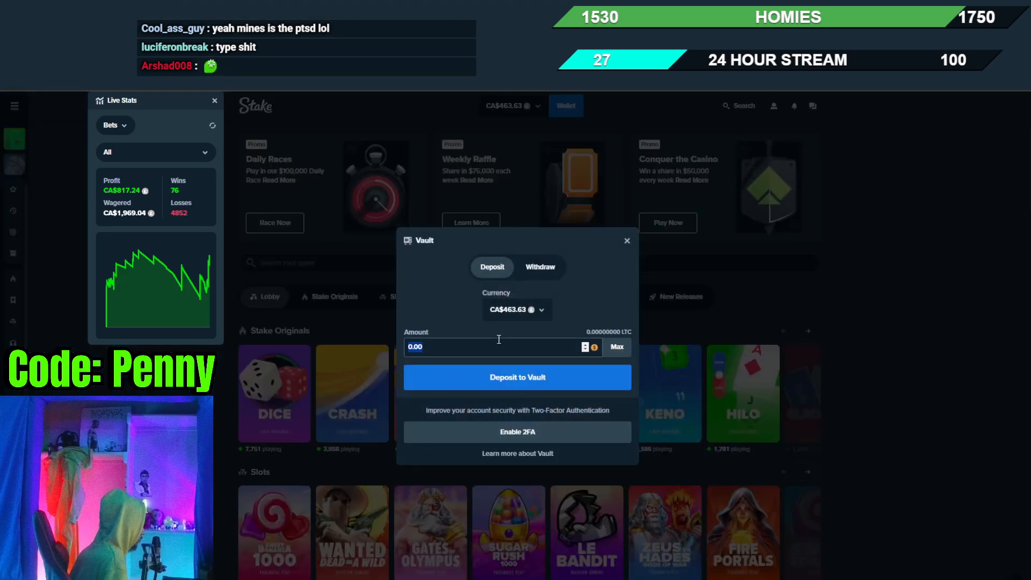
key(Return)
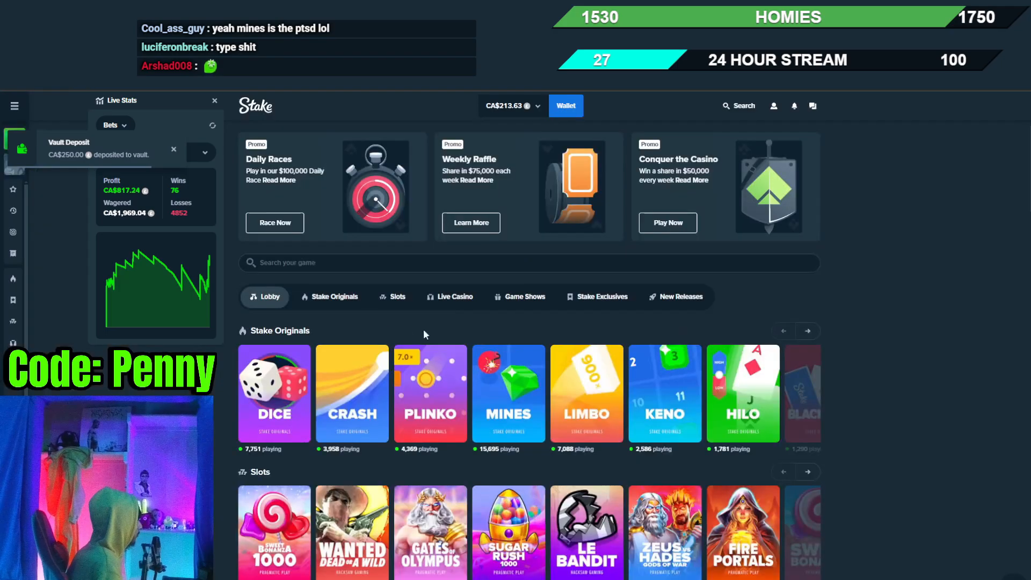
click(294, 428)
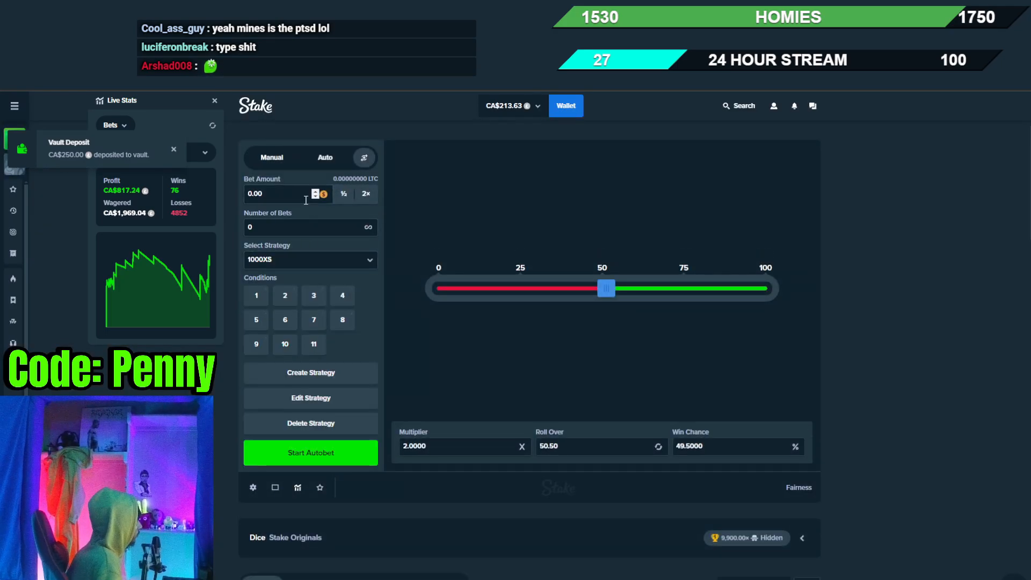
Double the bet, set Roll Over to 98 and start the 1000XS autobet.
click(369, 198)
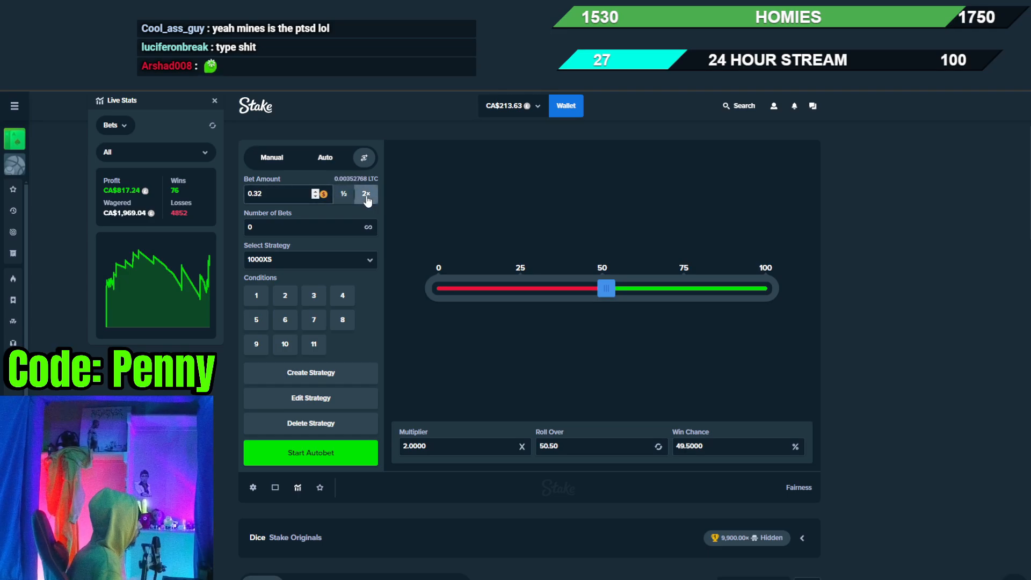
drag(606, 288, 759, 289)
click(358, 452)
click(252, 487)
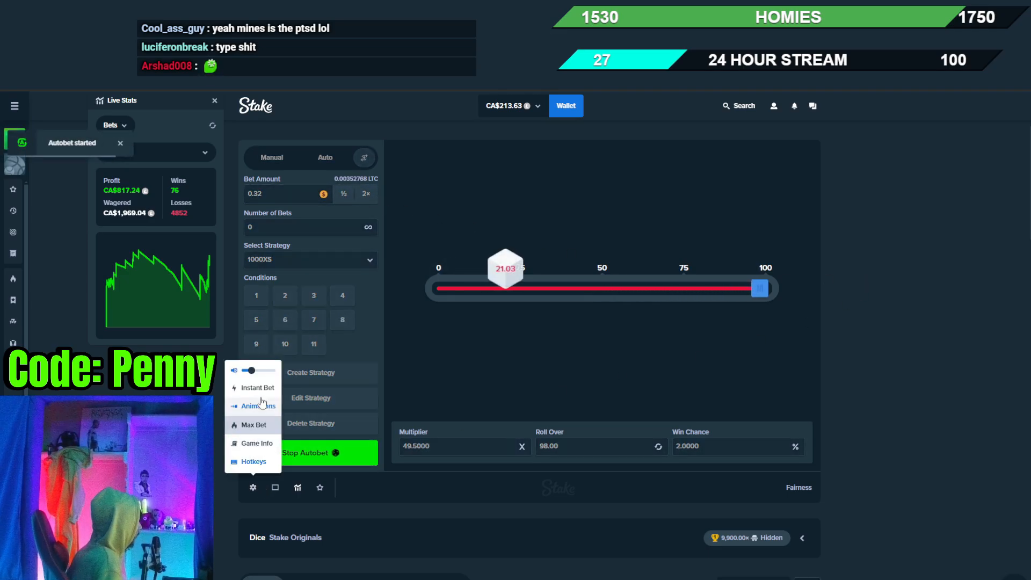
click(512, 372)
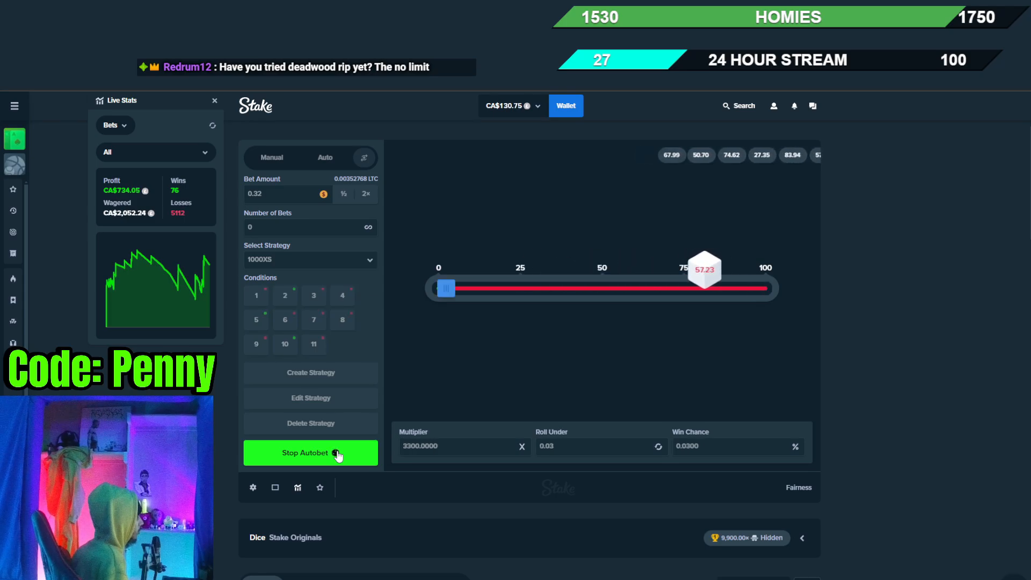
Stop the autobet, load the reeskee strategy and cut the bet to 0.04.
click(337, 454)
click(338, 257)
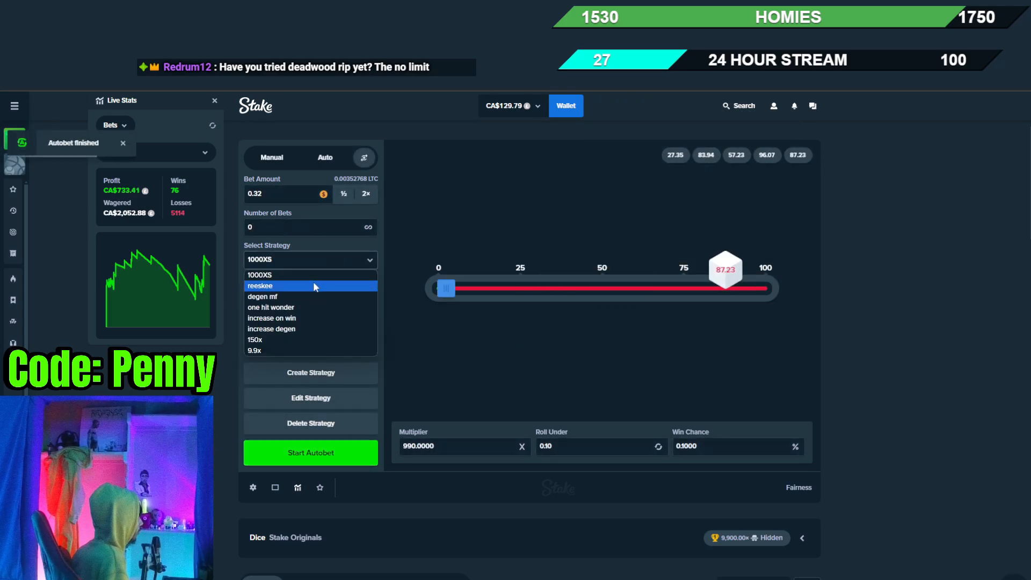
click(339, 286)
double_click(345, 194)
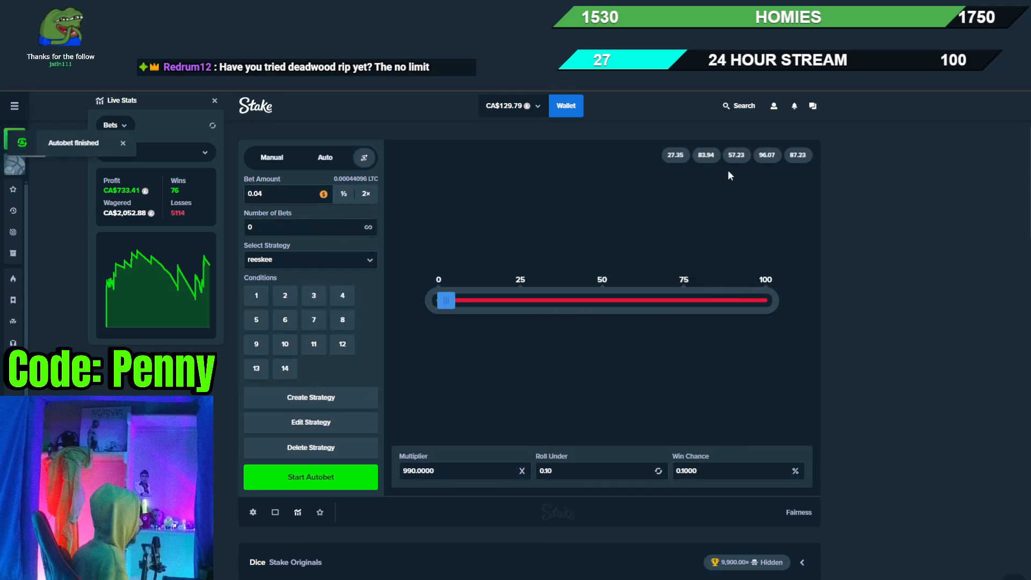
Check the vault and strategy list without changes and dismiss the stream activity feed.
click(774, 113)
click(769, 149)
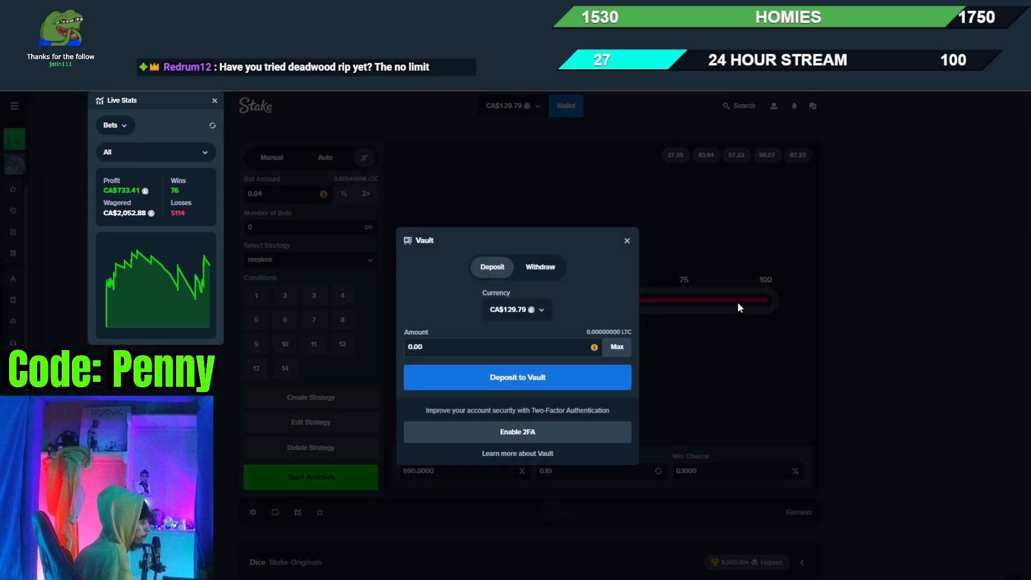
click(692, 306)
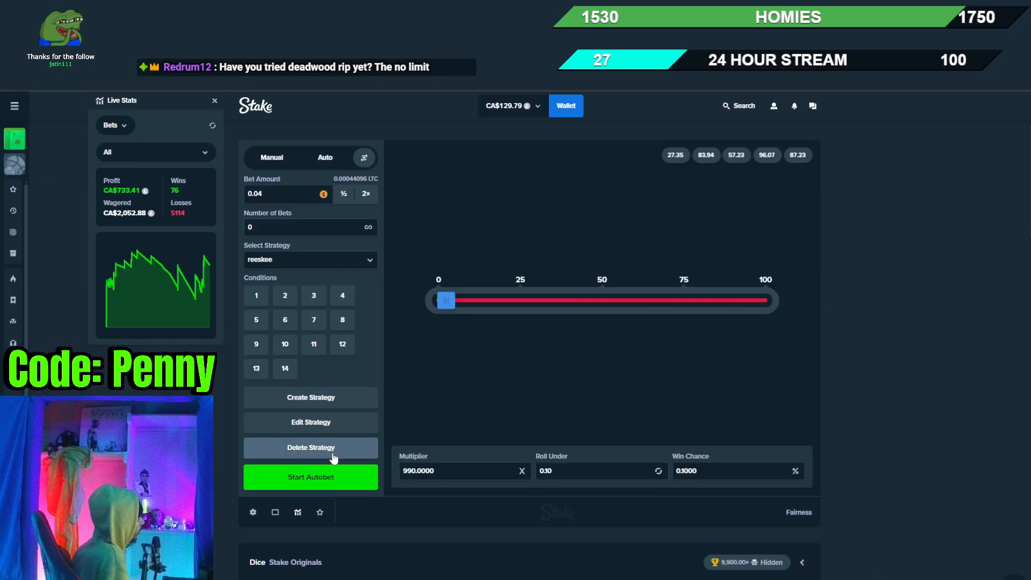
click(300, 265)
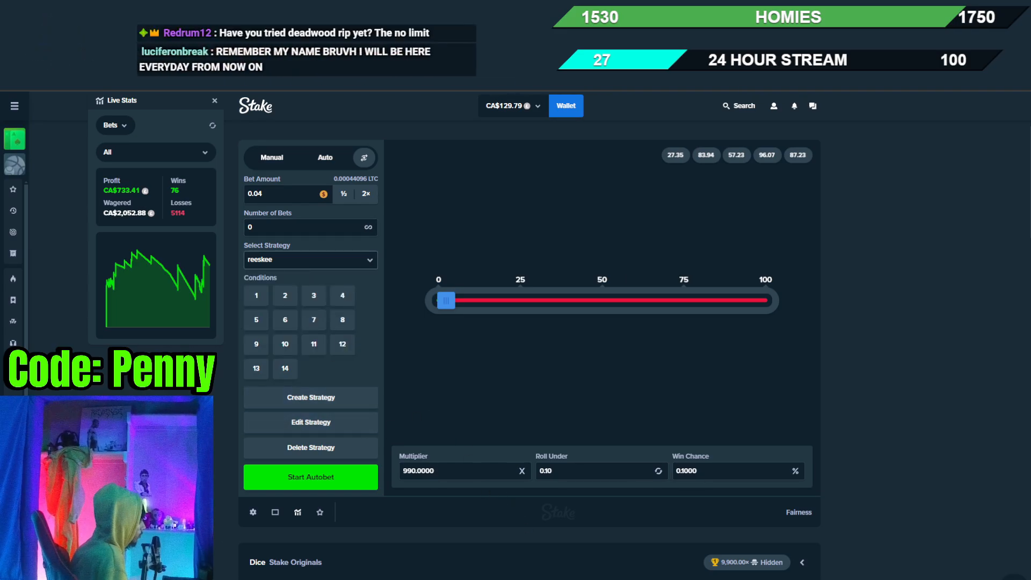
click(575, 563)
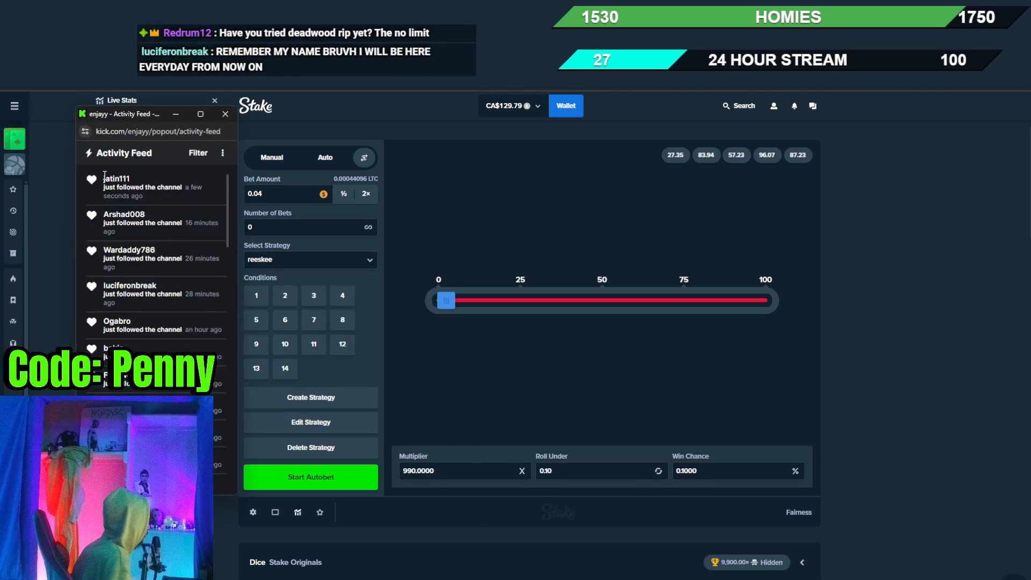
click(587, 266)
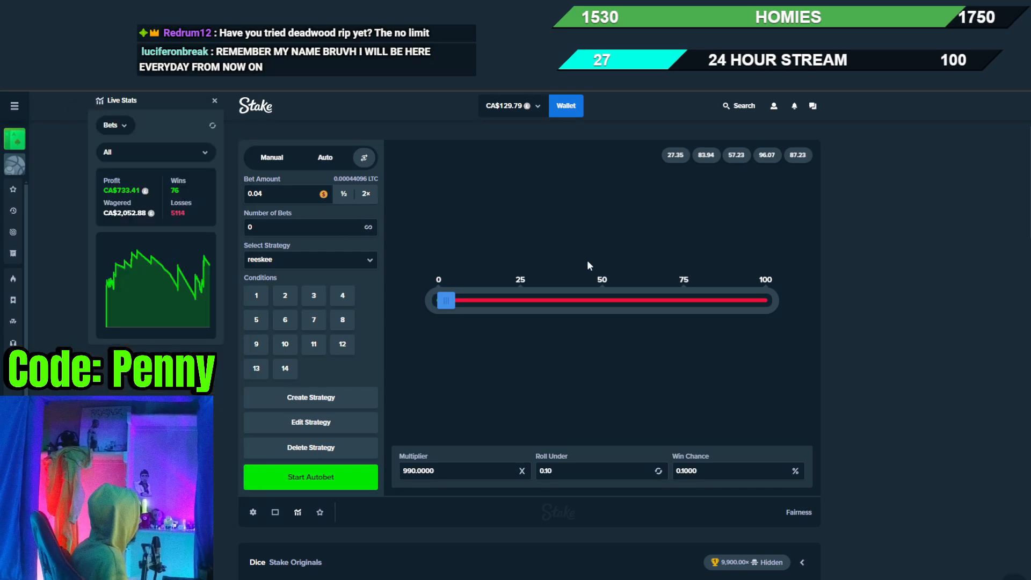
Deposit CA$70 into the vault and start the reeskee Dice autobet.
click(774, 107)
click(777, 159)
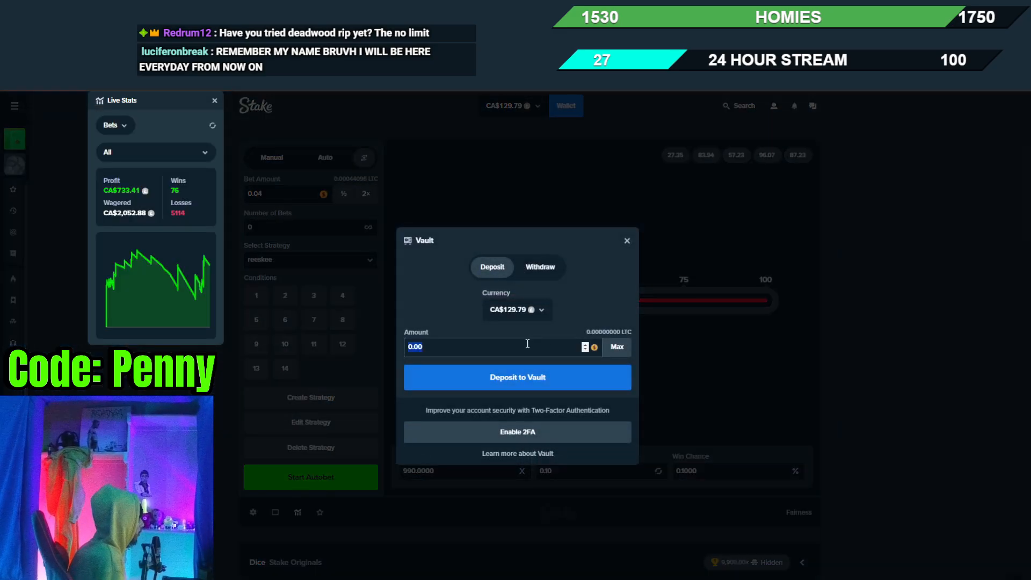
click(532, 371)
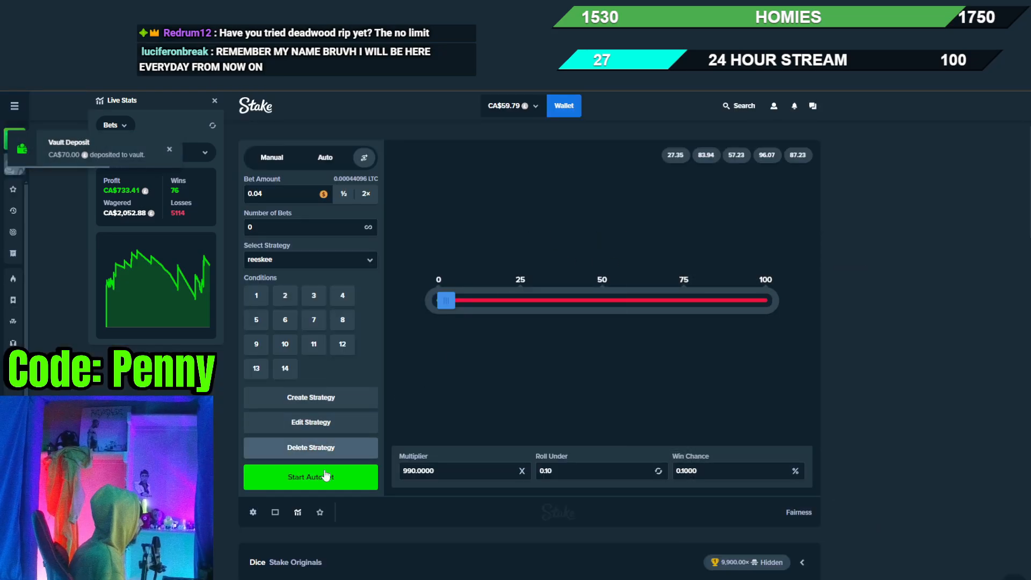
click(310, 477)
click(252, 511)
click(617, 360)
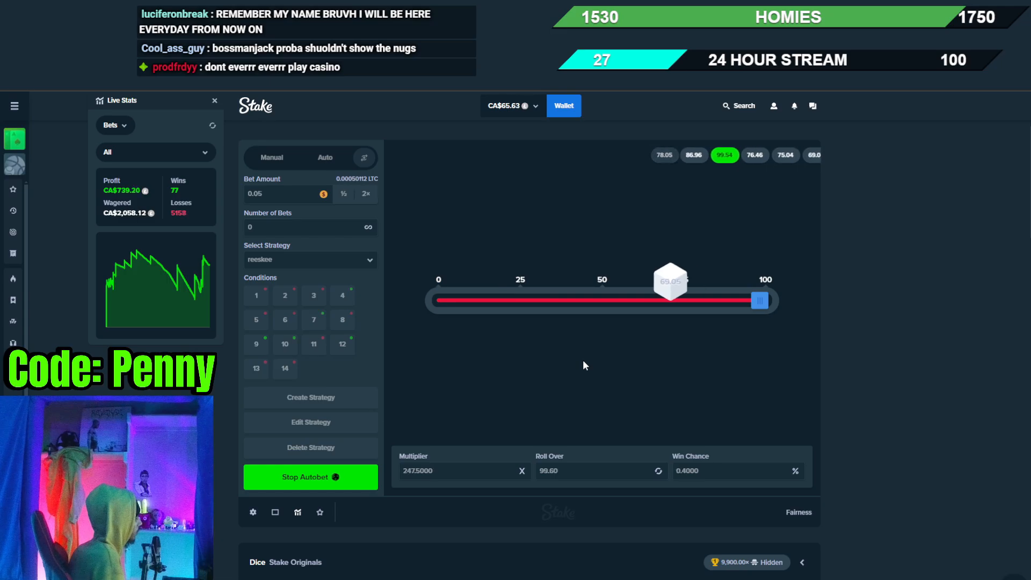
scroll(610, 320, down, 2)
scroll(611, 322, down, 4)
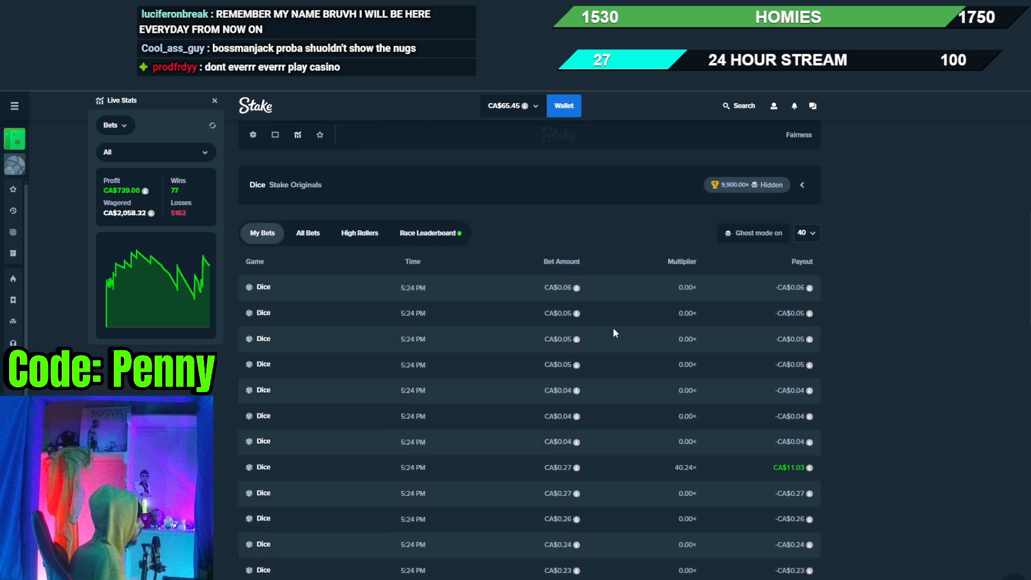
scroll(614, 331, up, 6)
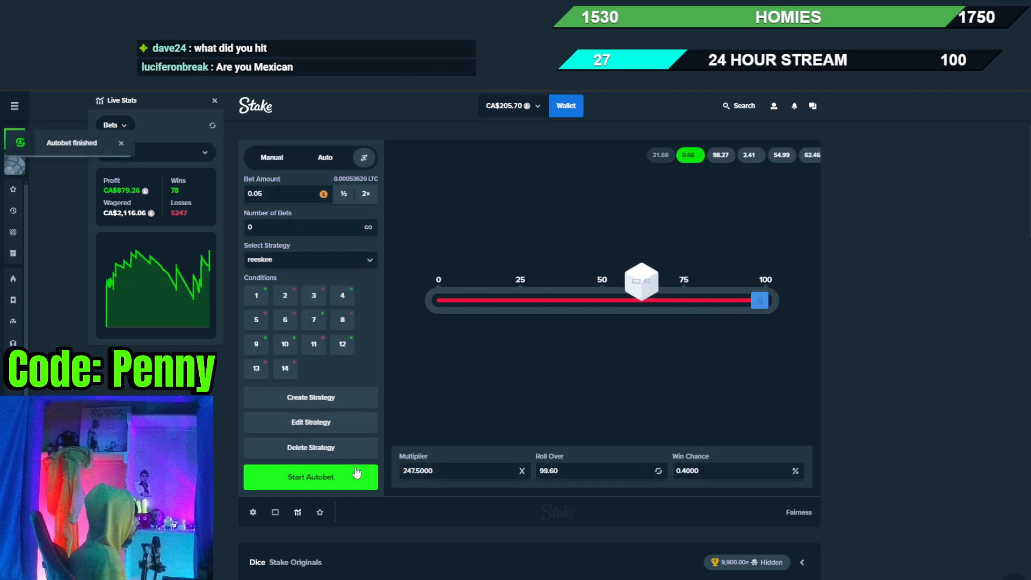
Bring up the details of the 73.33× roll that paid CA$198.
click(674, 154)
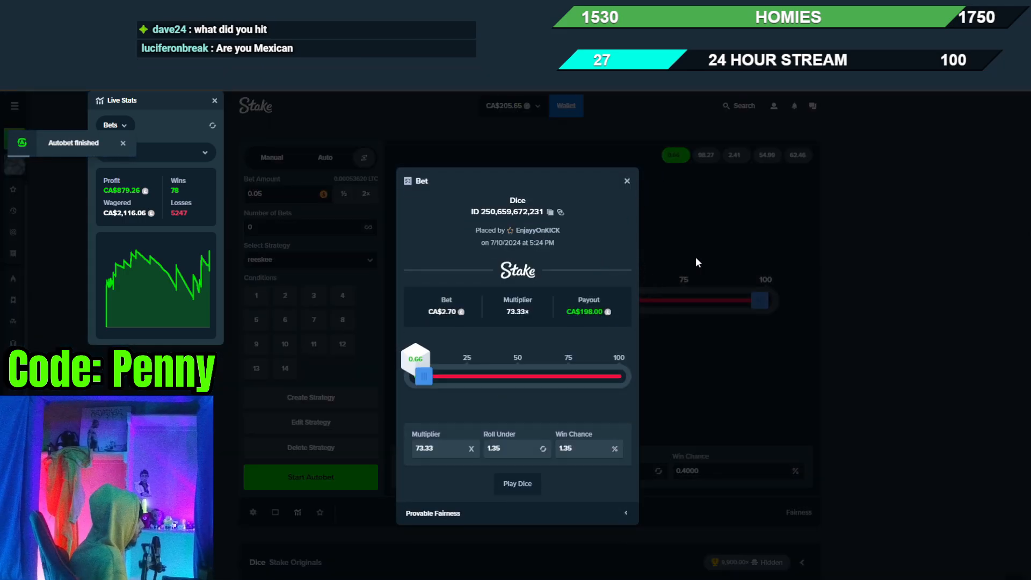
right_click(669, 254)
Dismiss the context menu and load the degen mf strategy.
click(610, 239)
scroll(606, 238, down, 4)
scroll(607, 240, up, 4)
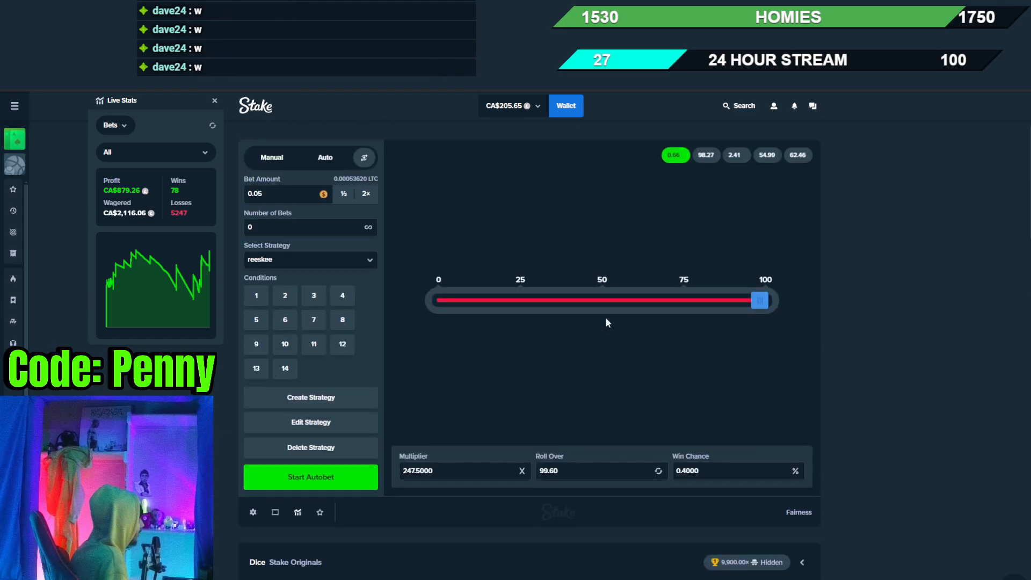
click(275, 260)
click(282, 294)
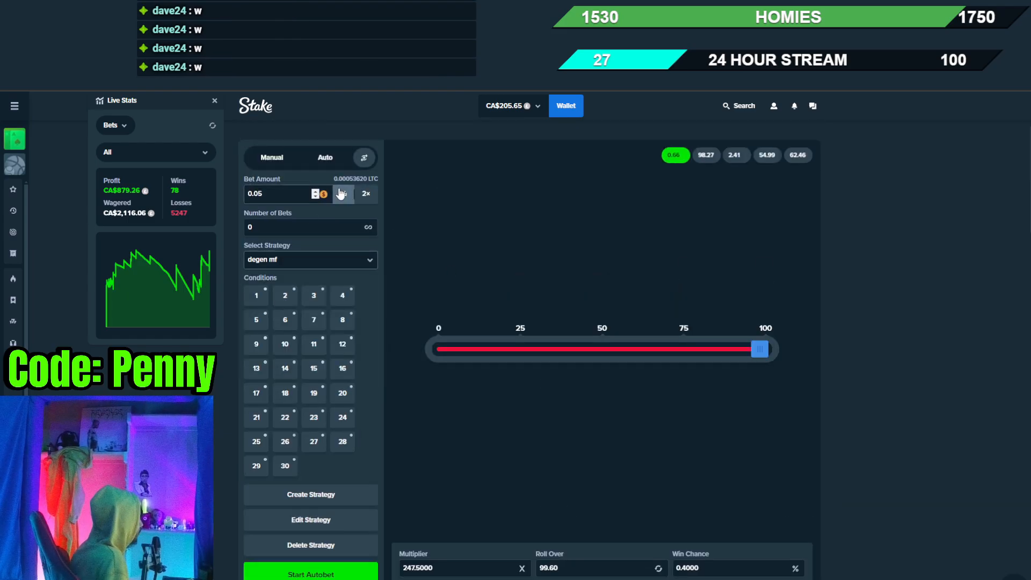
Deposit CA$180 into the vault, then run the degen mf autobet down to CA$0.00.
click(774, 106)
click(765, 151)
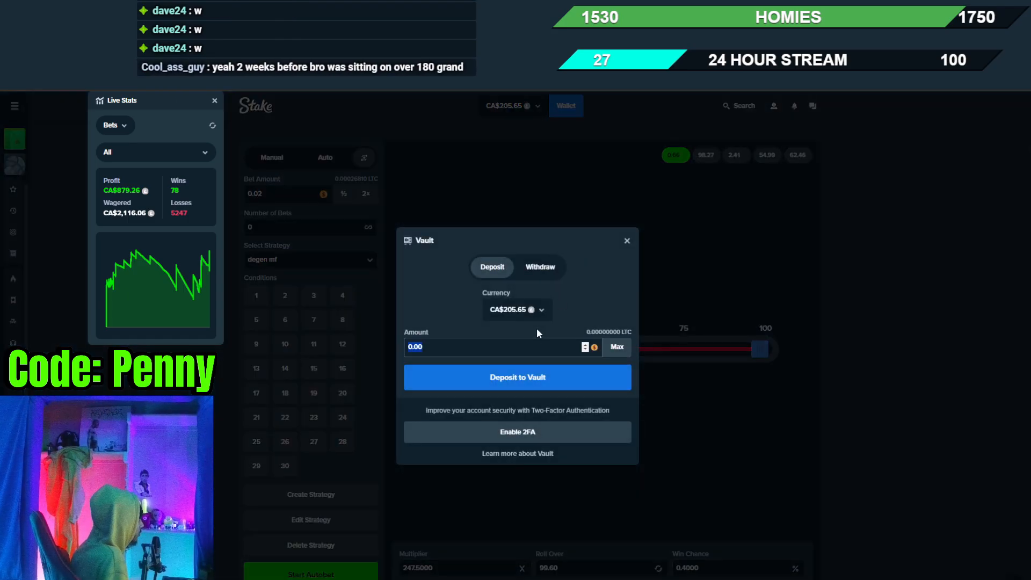
text(180)
key(Return)
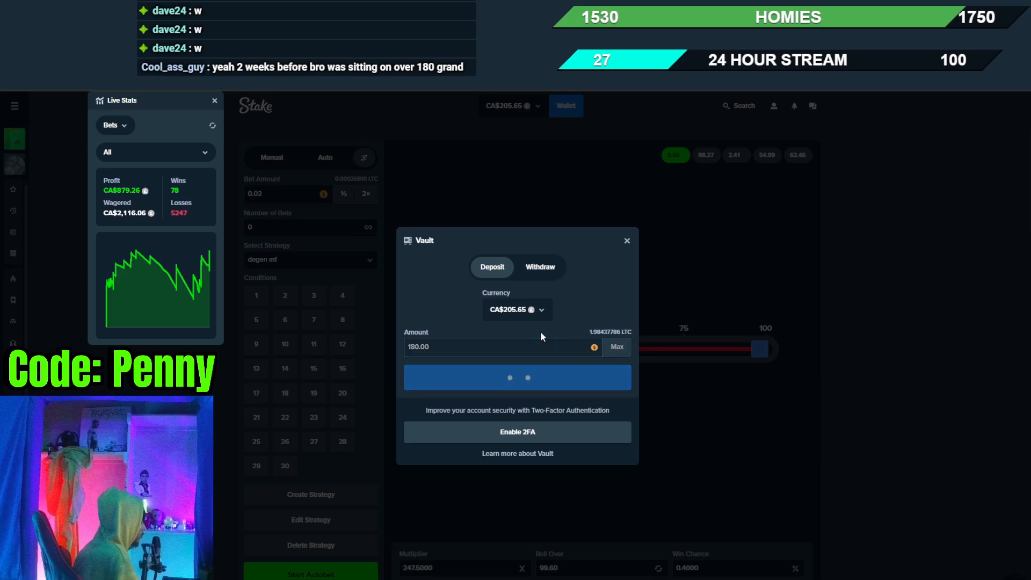
right_click(677, 296)
click(678, 296)
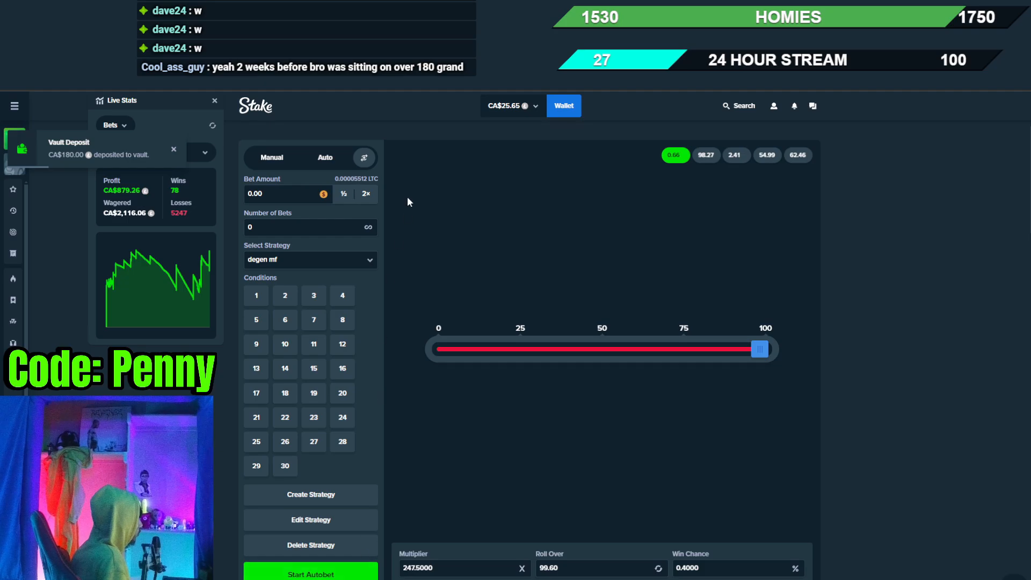
click(353, 568)
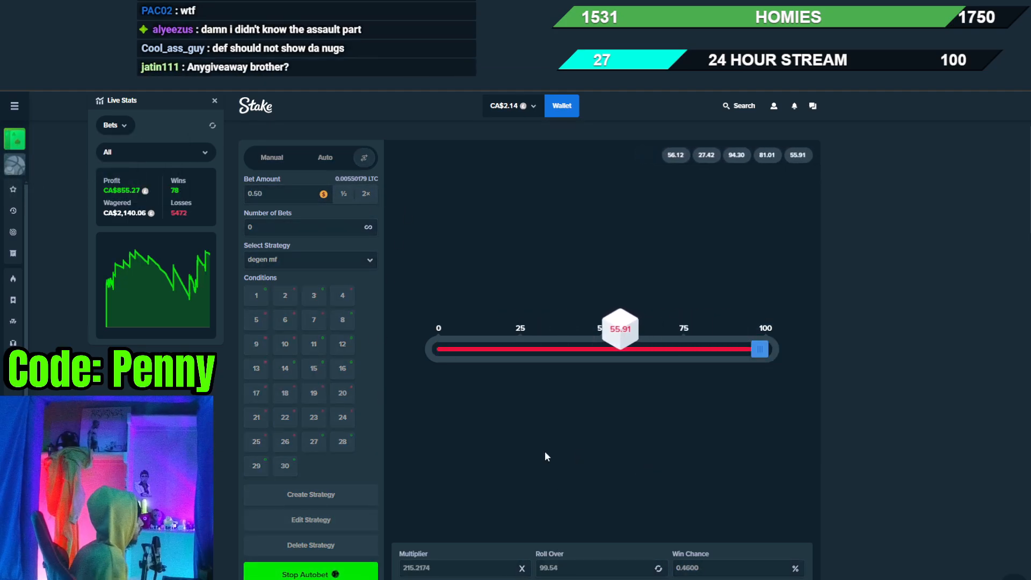
key(alt+Left)
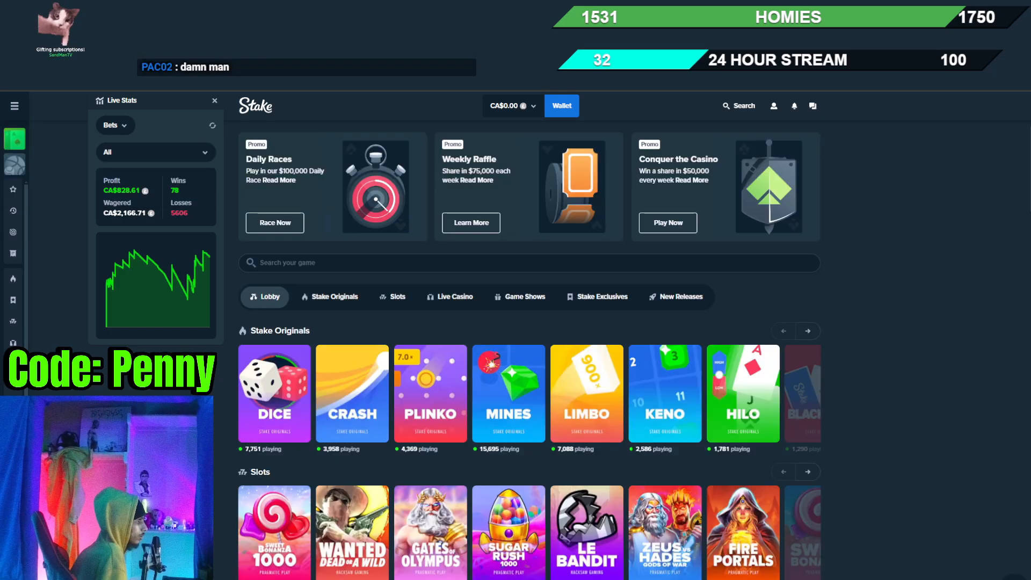